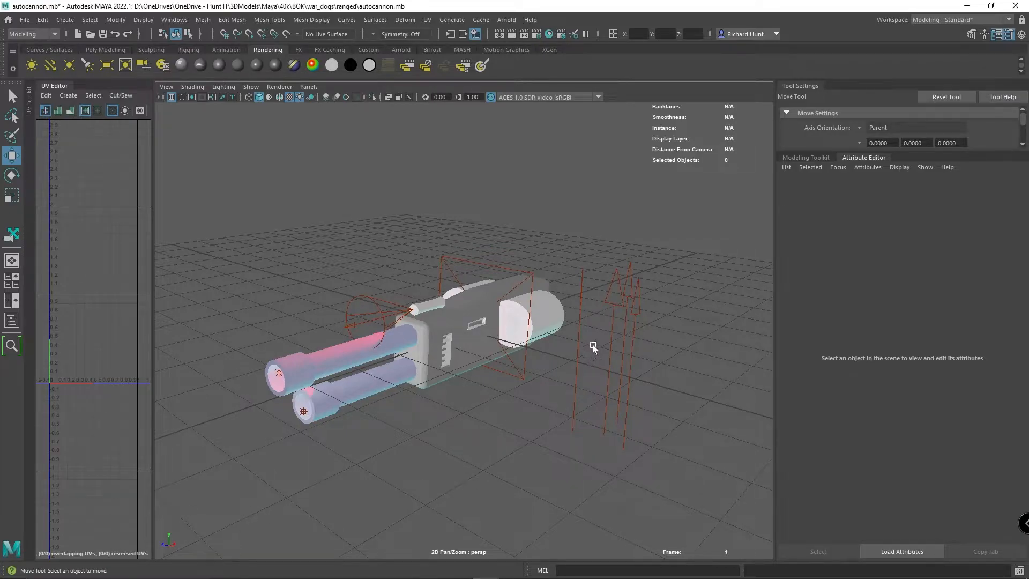
# - Examine the attributes of the gun's existing lights: the lower barrel's point light, the spot light and the area light
pyautogui.click(276, 378)
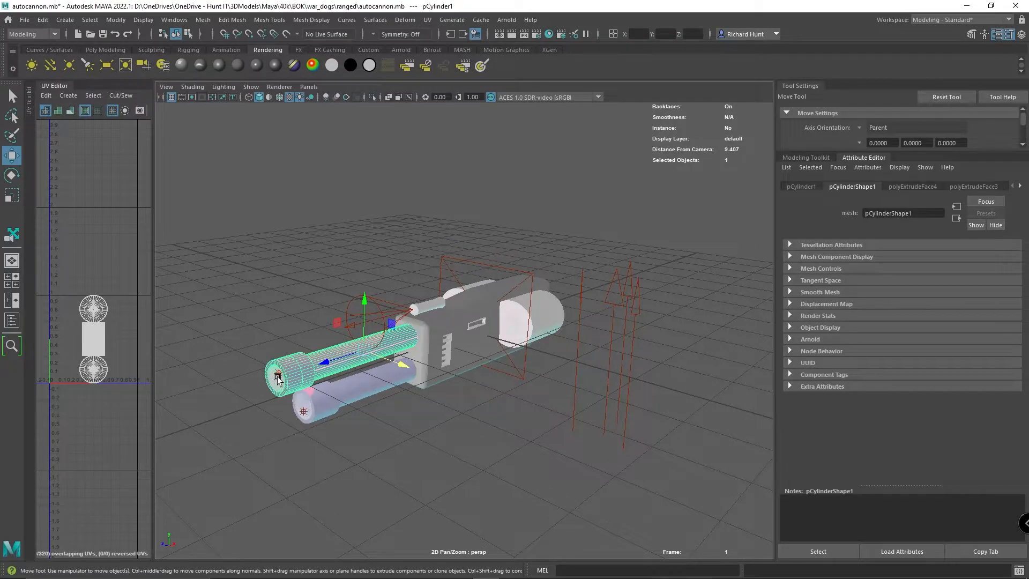
pyautogui.click(306, 412)
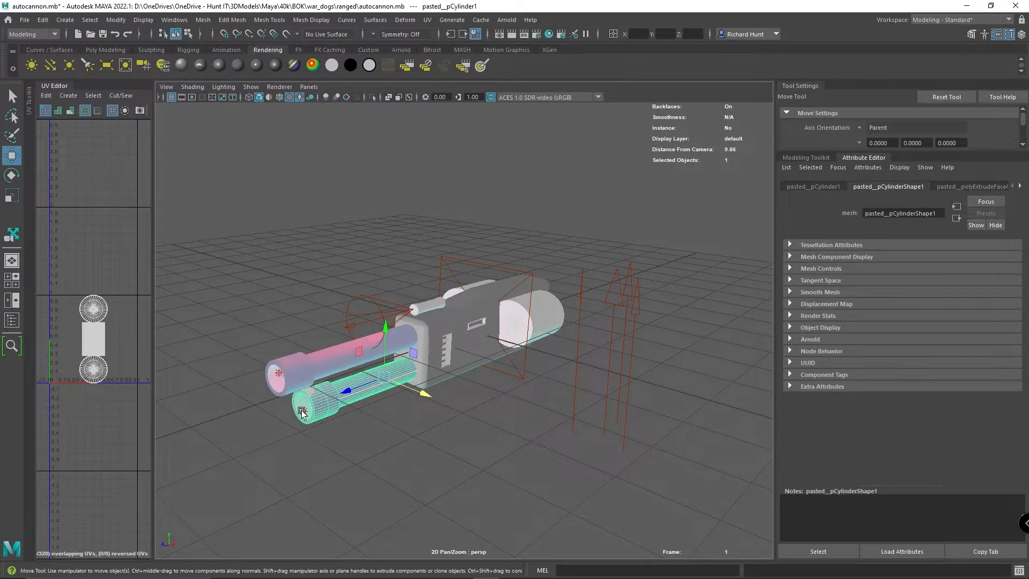
pyautogui.click(304, 412)
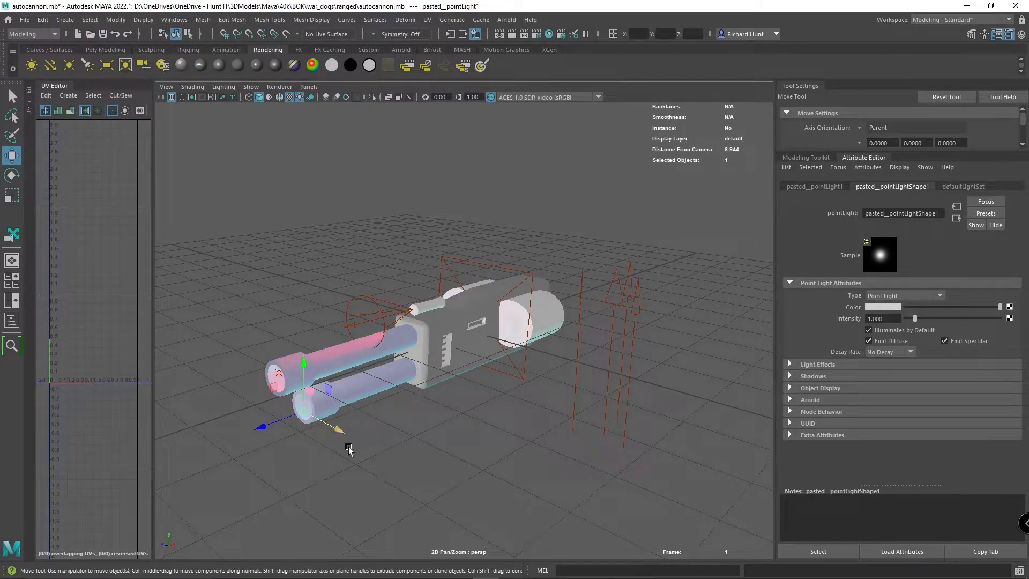
pyautogui.click(385, 317)
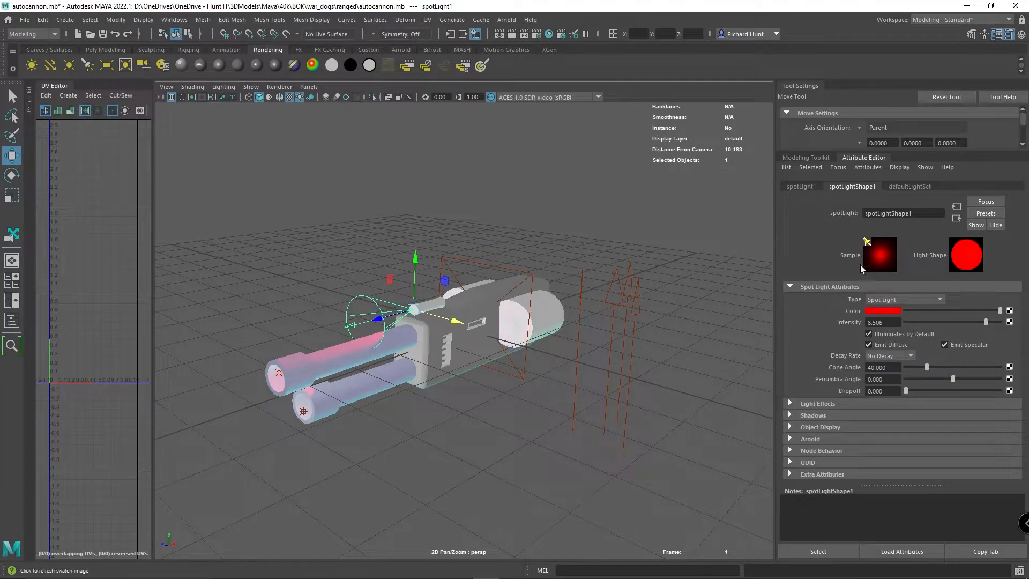
pyautogui.click(465, 261)
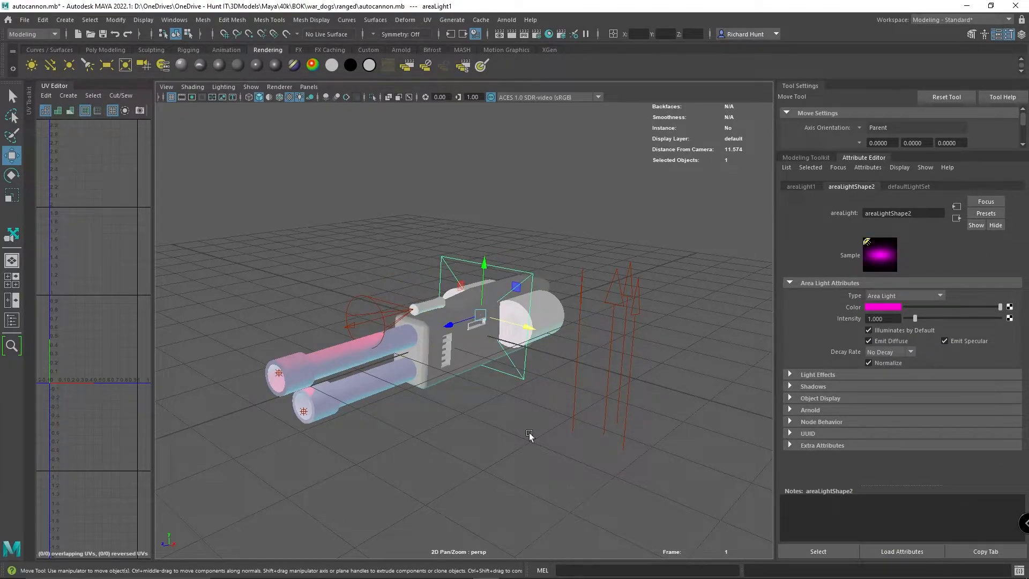
# - Examine the cyan directional light's attributes and how it illuminates the underside of the gun
pyautogui.keyDown('alt'); pyautogui.moveTo(509, 395); pyautogui.dragTo(572, 413); pyautogui.keyUp('alt')
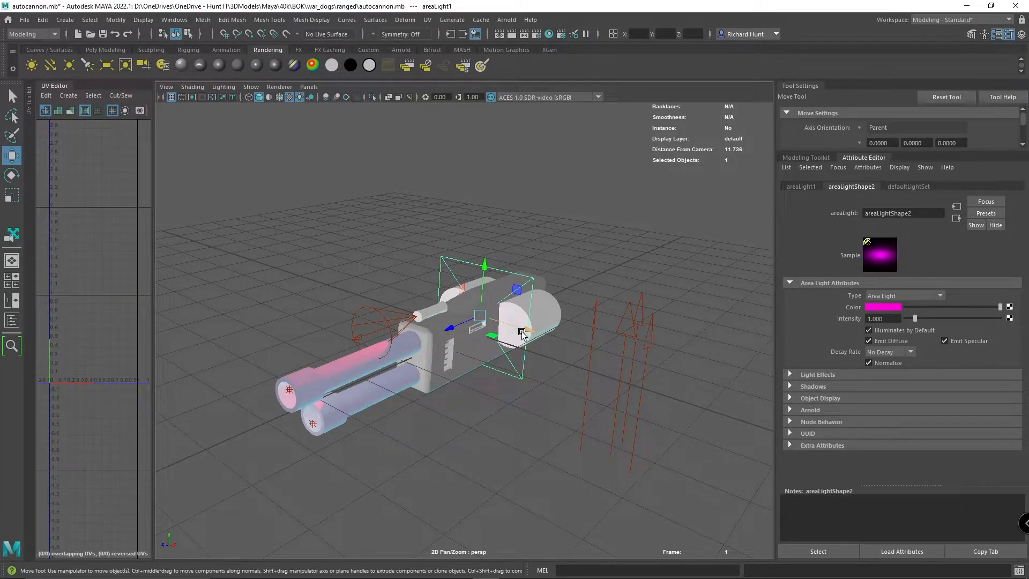
pyautogui.keyDown('alt'); pyautogui.moveTo(541, 375); pyautogui.dragTo(572, 359); pyautogui.keyUp('alt')
pyautogui.click(572, 359)
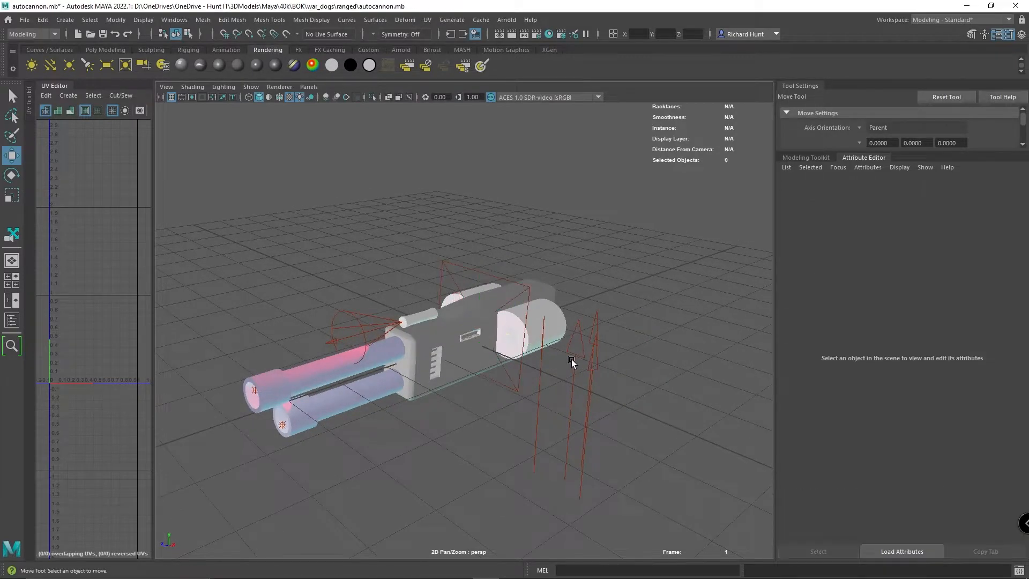
pyautogui.click(588, 342)
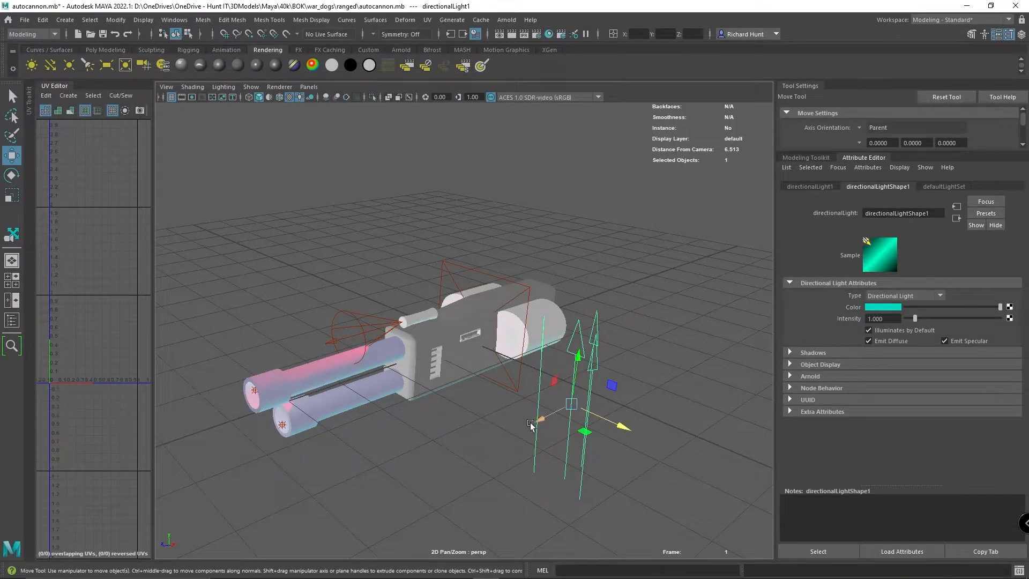
pyautogui.keyDown('alt'); pyautogui.moveTo(527, 421); pyautogui.dragTo(499, 338); pyautogui.keyUp('alt')
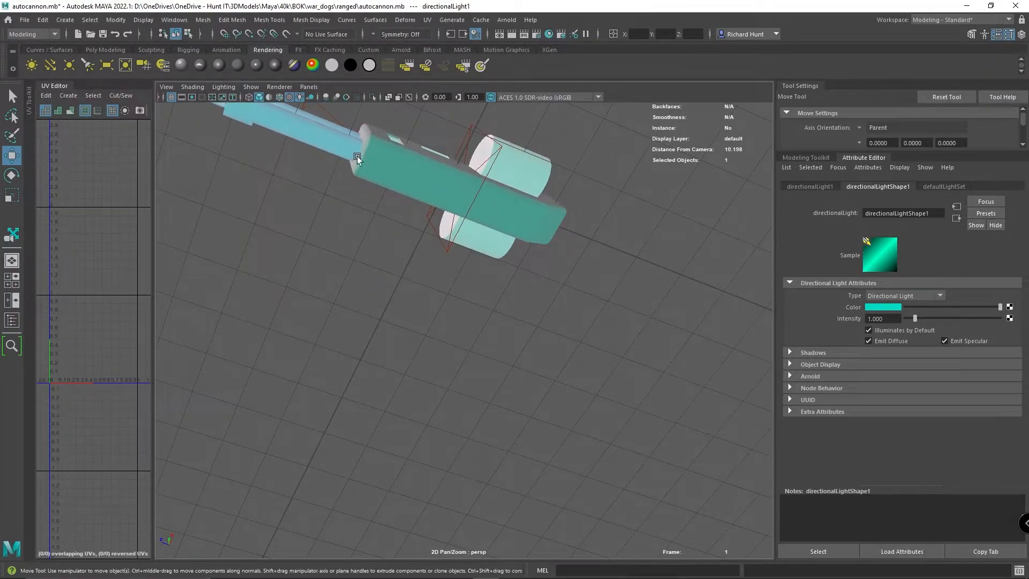
pyautogui.keyDown('alt'); pyautogui.moveTo(541, 133); pyautogui.dragTo(558, 209); pyautogui.keyUp('alt')
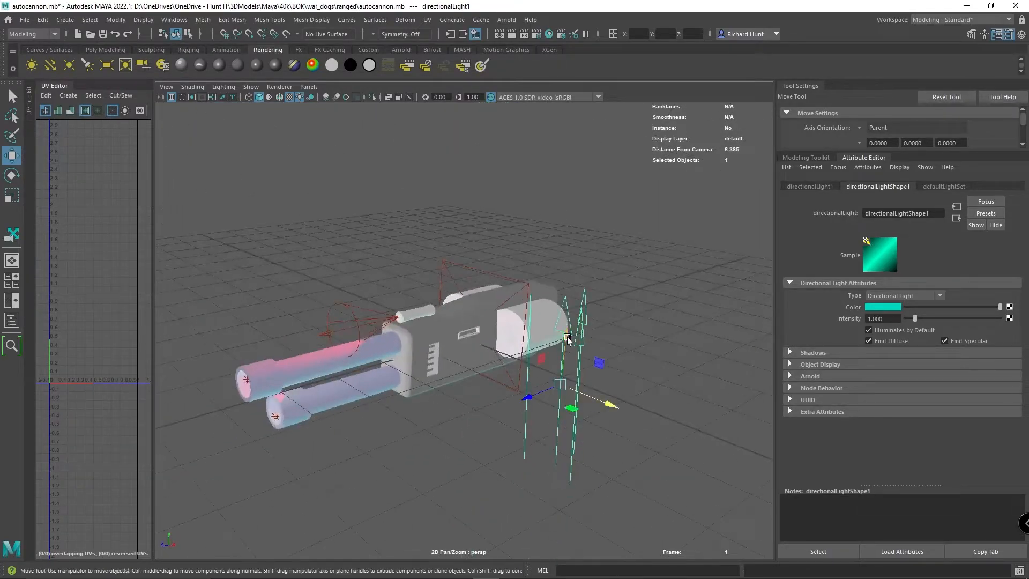
# - Move the directional light farther from the gun body and check its effect on the model from above and from the side
pyautogui.moveTo(541, 396); pyautogui.dragTo(622, 366)
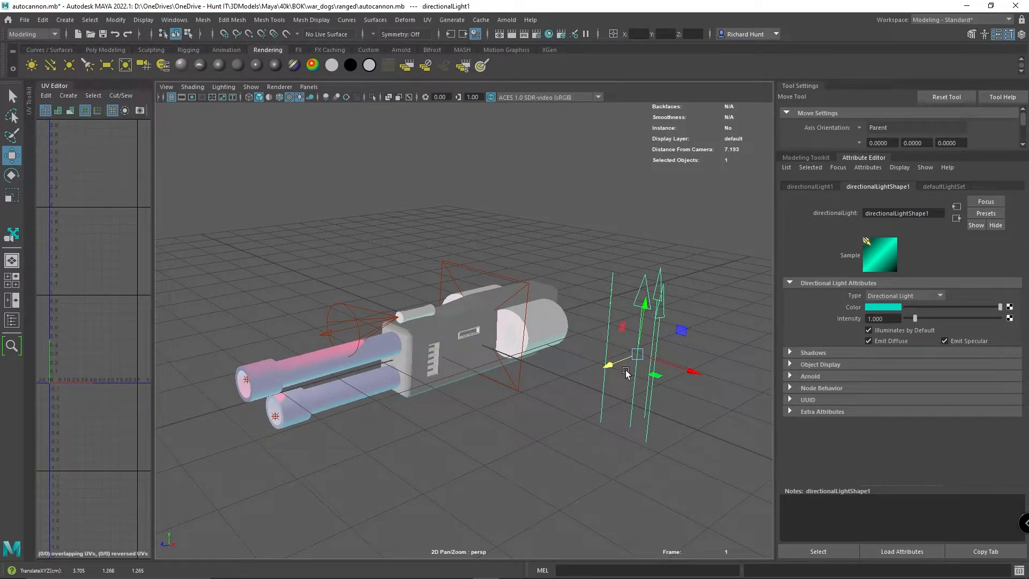
pyautogui.keyDown('alt'); pyautogui.moveTo(593, 360); pyautogui.dragTo(595, 436); pyautogui.keyUp('alt')
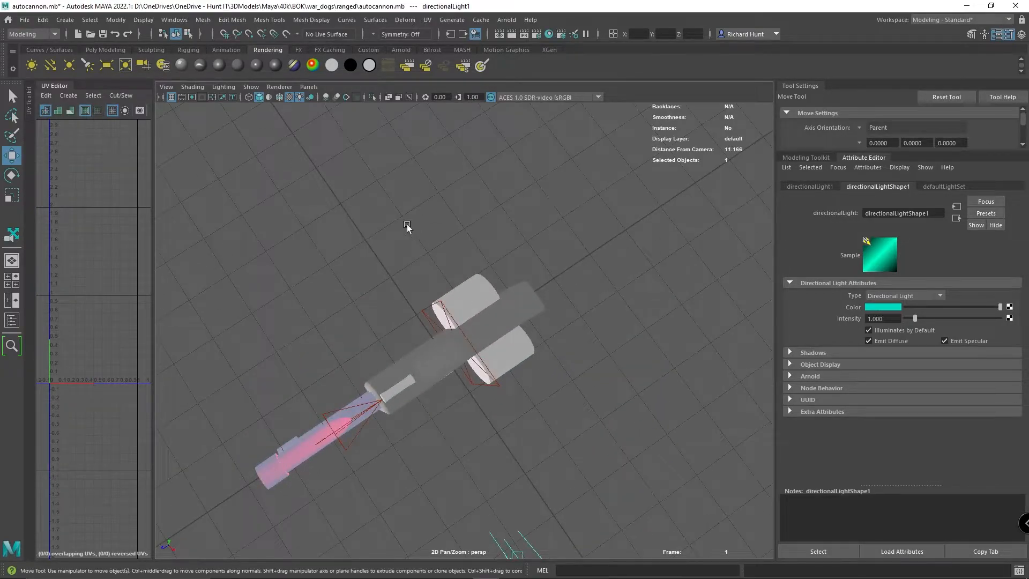
pyautogui.keyDown('alt'); pyautogui.moveTo(461, 330); pyautogui.dragTo(461, 267); pyautogui.keyUp('alt')
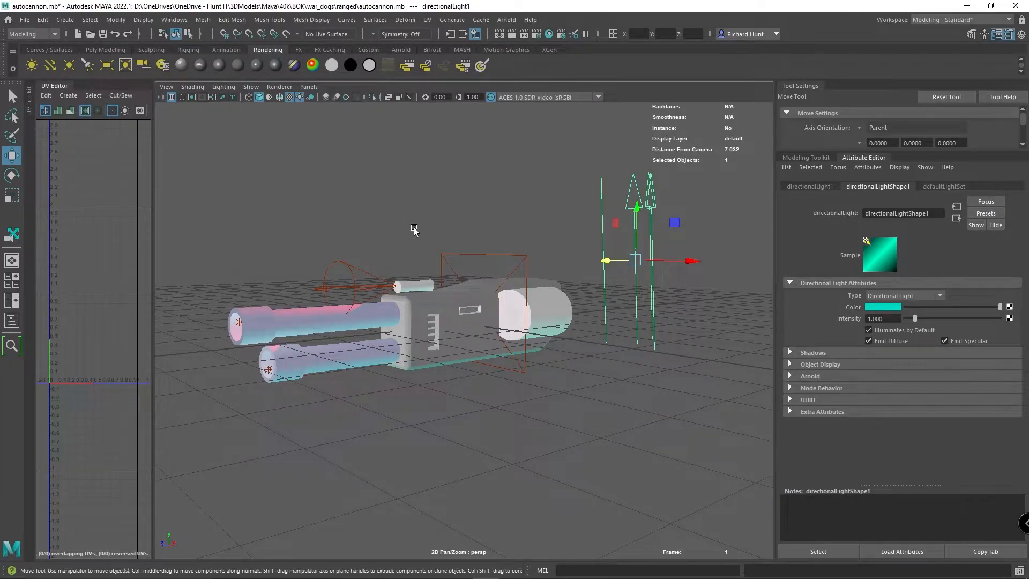
# - Delete the red spot light, the magenta area light and the cyan directional light from the scene
pyautogui.click(352, 293)
pyautogui.click(353, 272)
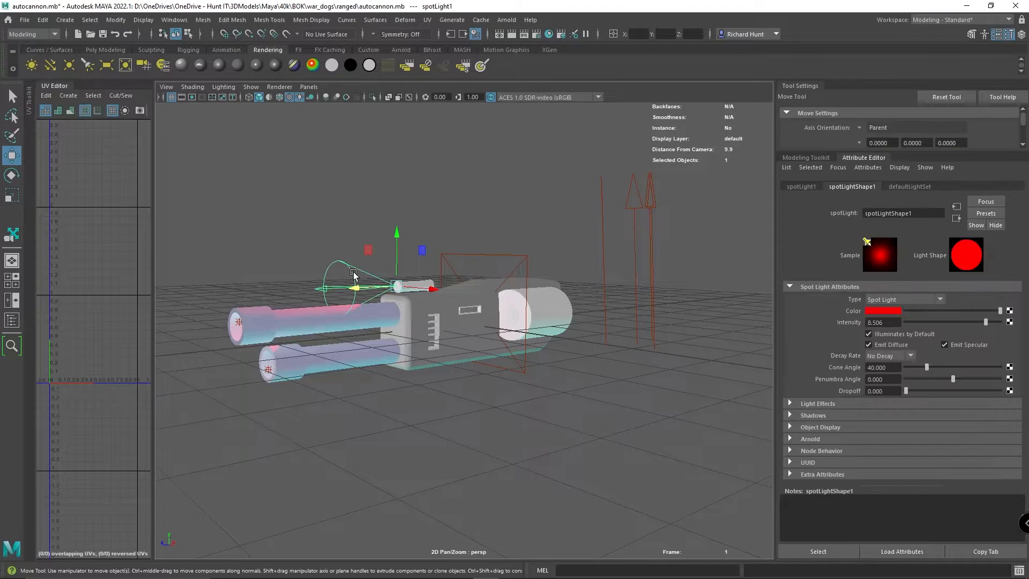
pyautogui.press('Delete')
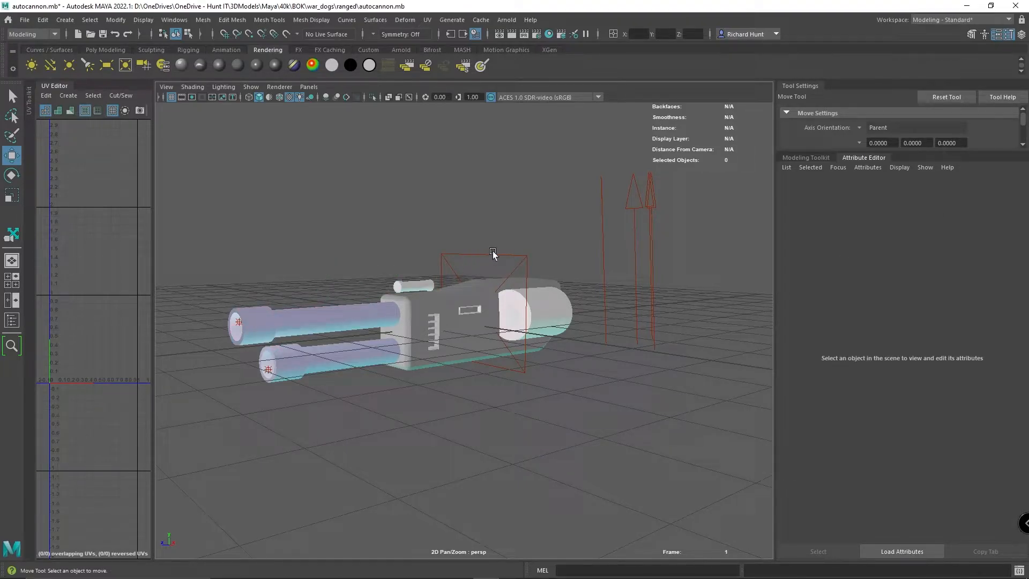
pyautogui.click(493, 251)
pyautogui.press('Delete')
pyautogui.click(657, 306)
pyautogui.press('Delete')
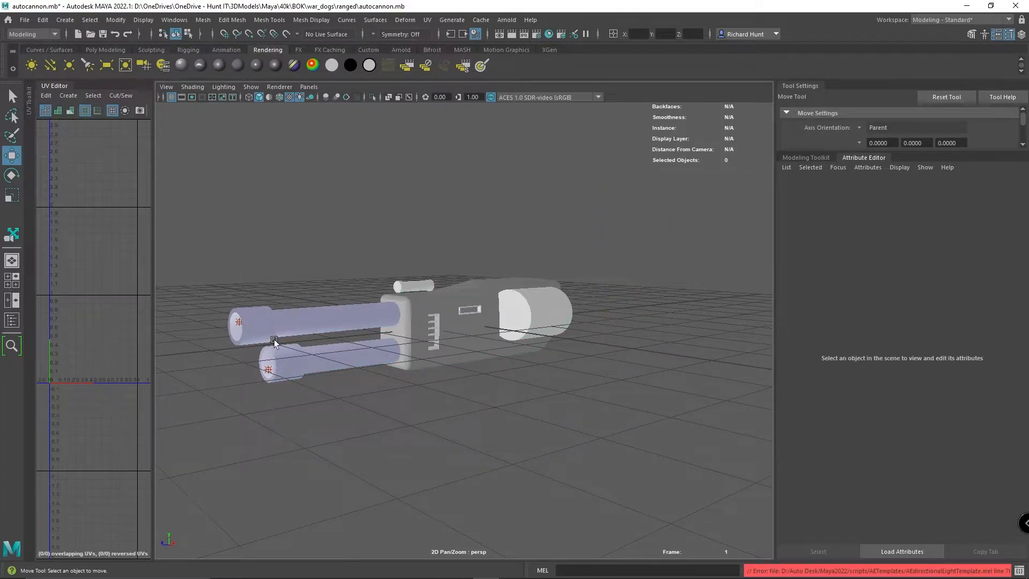
# - Delete the point light inside the upper barrel's muzzle
pyautogui.click(314, 351)
pyautogui.keyDown('alt'); pyautogui.moveTo(358, 352); pyautogui.dragTo(406, 414); pyautogui.keyUp('alt')
pyautogui.click(426, 355)
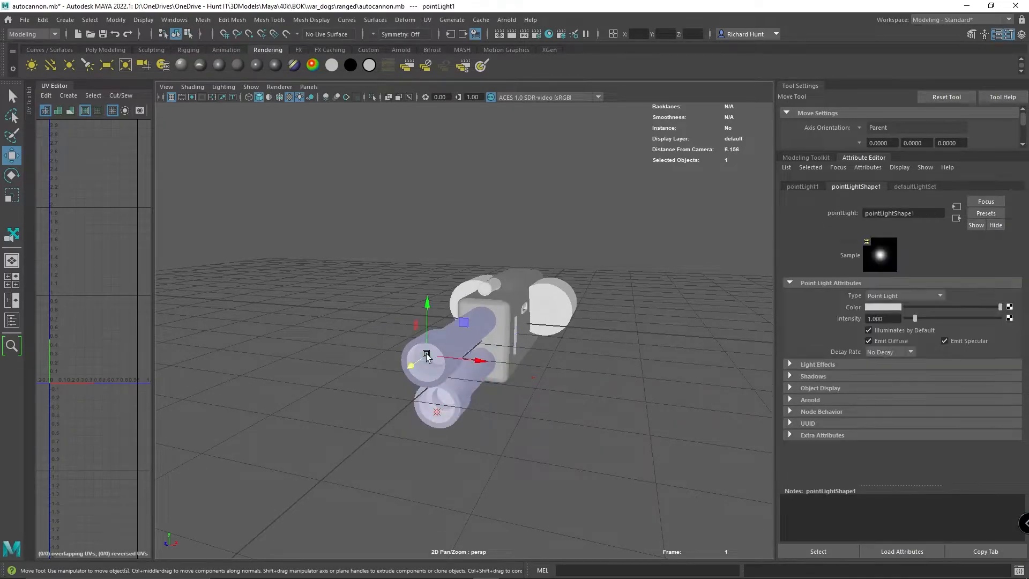
pyautogui.press('Delete')
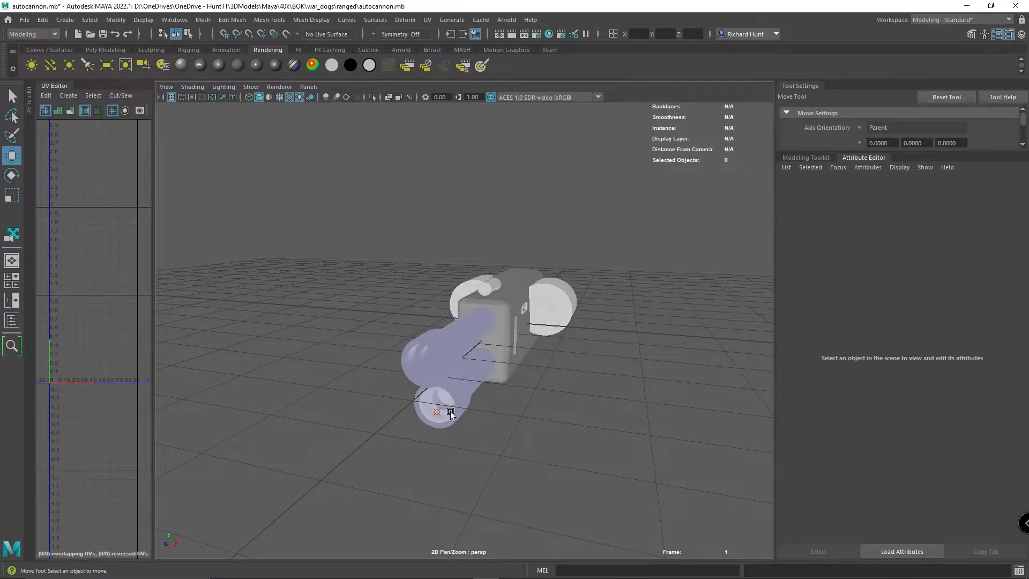
# - Copy the lower barrel's point light and place the copy inside the upper barrel's muzzle, at about Y 0.65 and Z 0.31
pyautogui.moveTo(531, 422)
pyautogui.keyDown('alt'); pyautogui.mouseDown()
pyautogui.moveTo(507, 417)
pyautogui.moveTo(504, 349)
pyautogui.moveTo(483, 430)
pyautogui.moveTo(494, 435)
pyautogui.moveTo(538, 395)
pyautogui.moveTo(525, 410)
pyautogui.mouseUp(); pyautogui.keyUp('alt')
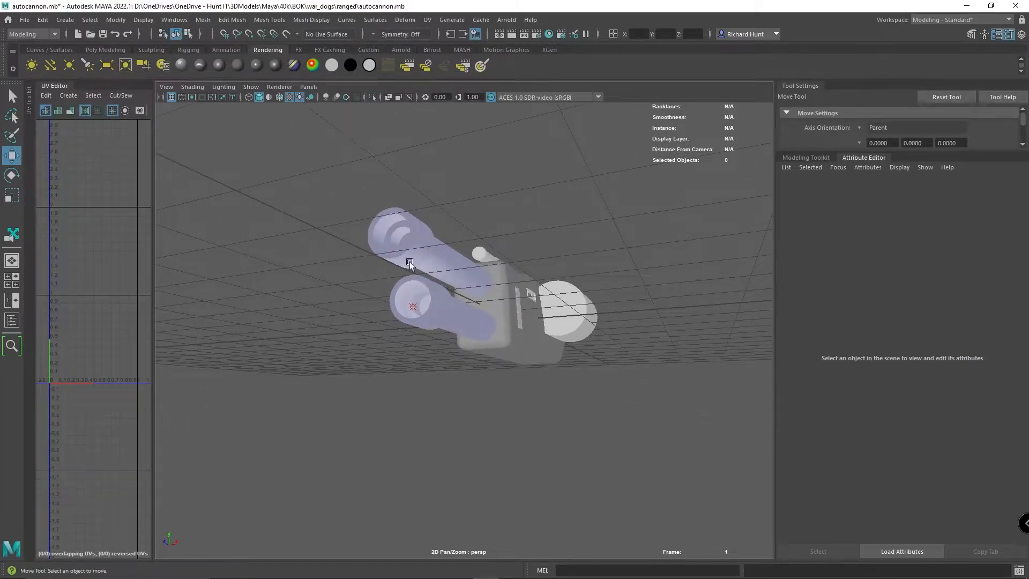
pyautogui.click(413, 307)
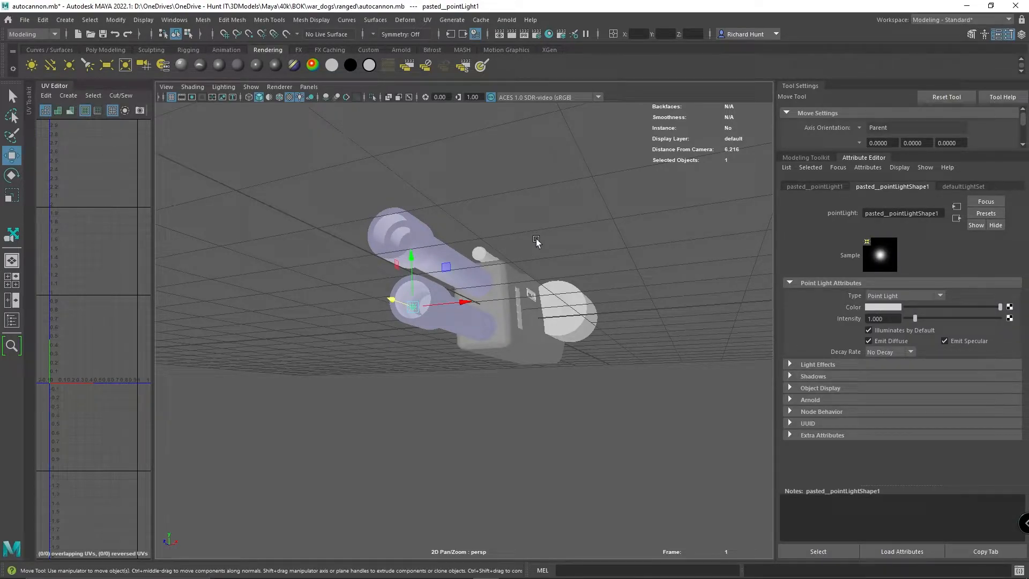
pyautogui.keyDown('alt'); pyautogui.moveTo(536, 241); pyautogui.dragTo(535, 248); pyautogui.keyUp('alt')
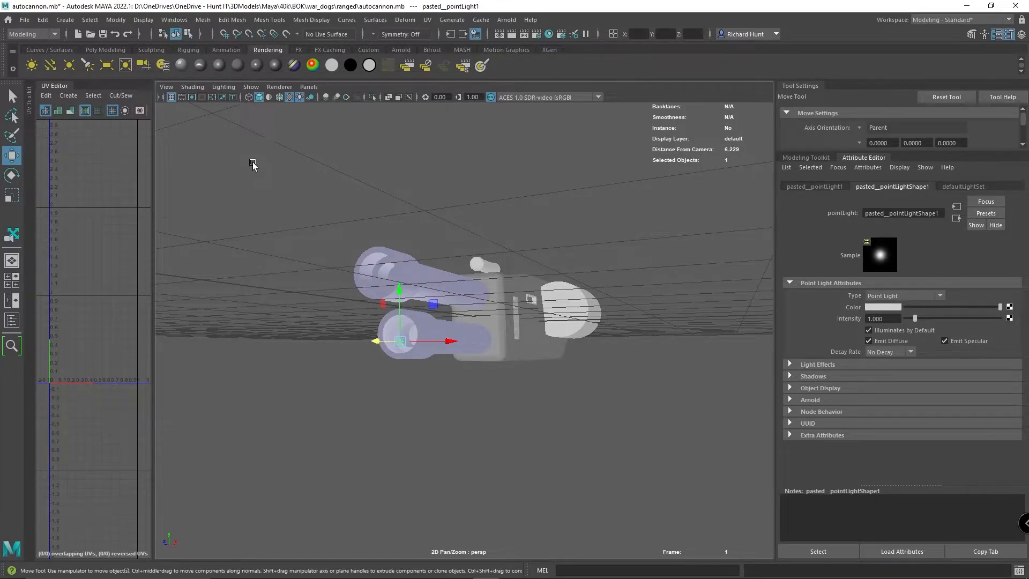
pyautogui.keyDown('alt'); pyautogui.moveTo(254, 164); pyautogui.dragTo(258, 171); pyautogui.keyUp('alt')
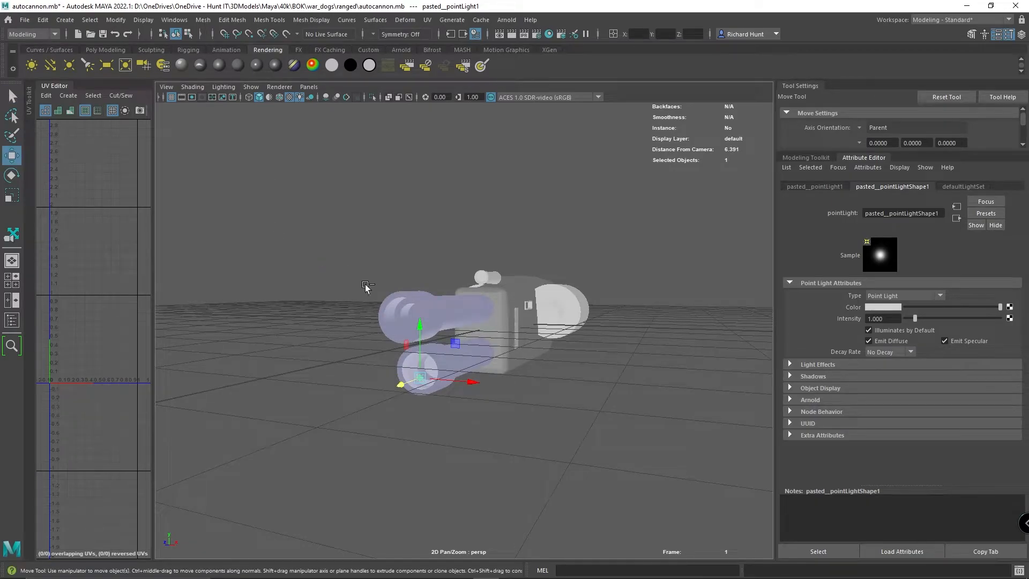
pyautogui.hotkey('ctrl', 'v')
pyautogui.moveTo(401, 383); pyautogui.dragTo(384, 391)
pyautogui.moveTo(405, 347); pyautogui.dragTo(423, 278)
pyautogui.scroll(3, 474, 362)
pyautogui.press('alt')
pyautogui.moveTo(436, 342)
pyautogui.mouseDown()
pyautogui.moveTo(455, 335)
pyautogui.moveTo(432, 343)
pyautogui.moveTo(441, 340)
pyautogui.mouseUp()
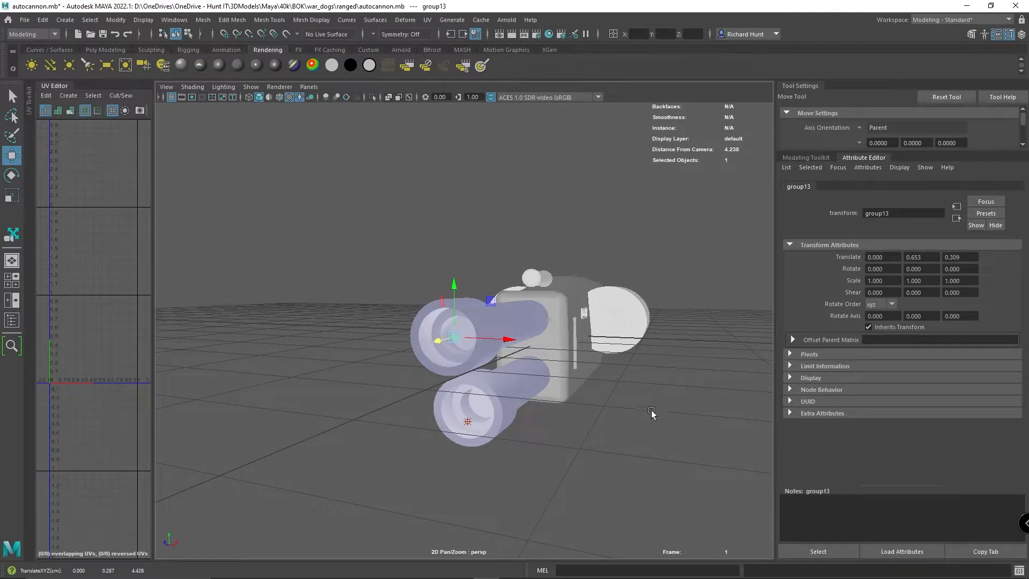
pyautogui.click(628, 420)
pyautogui.moveTo(628, 420)
pyautogui.keyDown('alt'); pyautogui.mouseDown()
pyautogui.moveTo(632, 409)
pyautogui.moveTo(632, 423)
pyautogui.moveTo(617, 417)
pyautogui.mouseUp(); pyautogui.keyUp('alt')
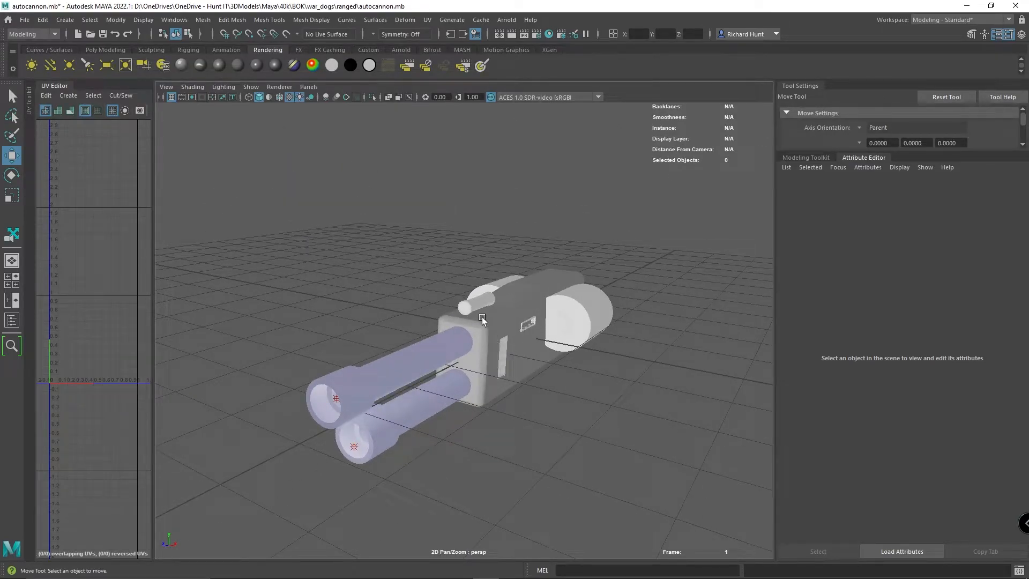
# - Create a directional light and position it above the barrels at about Y 0.8 and Z 3.89
pyautogui.click(51, 66)
pyautogui.moveTo(518, 300); pyautogui.dragTo(521, 237)
pyautogui.moveTo(494, 293); pyautogui.dragTo(326, 341)
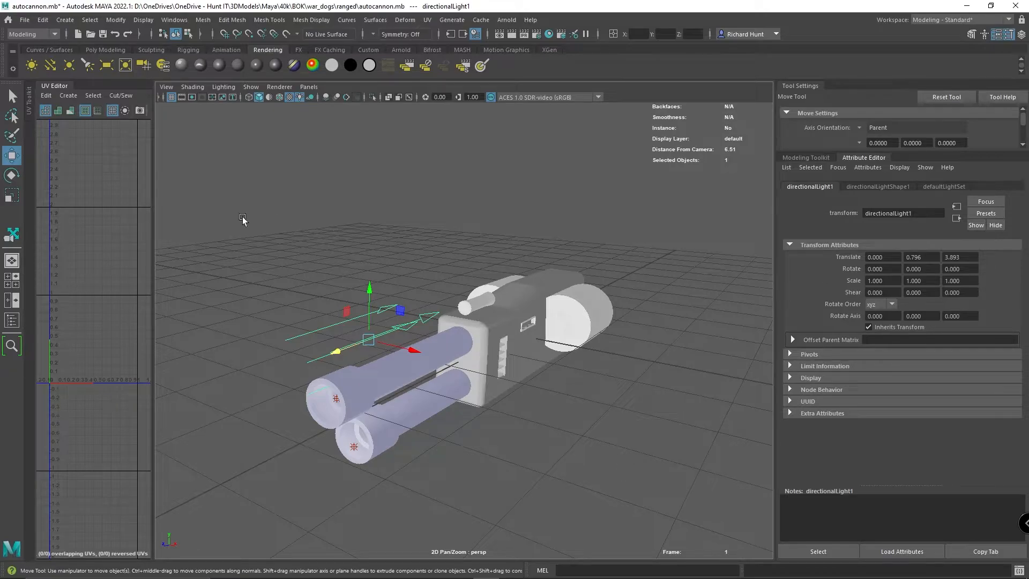
# - Rotate the directional light to about -178.8 degrees around X so it points toward the muzzles
pyautogui.click(11, 175)
pyautogui.moveTo(345, 328)
pyautogui.mouseDown()
pyautogui.moveTo(424, 285)
pyautogui.moveTo(474, 297)
pyautogui.moveTo(510, 329)
pyautogui.moveTo(507, 382)
pyautogui.moveTo(501, 376)
pyautogui.mouseUp()
pyautogui.keyDown('alt'); pyautogui.moveTo(587, 373); pyautogui.dragTo(503, 336); pyautogui.keyUp('alt')
pyautogui.keyDown('alt'); pyautogui.moveTo(332, 396); pyautogui.dragTo(384, 342); pyautogui.keyUp('alt')
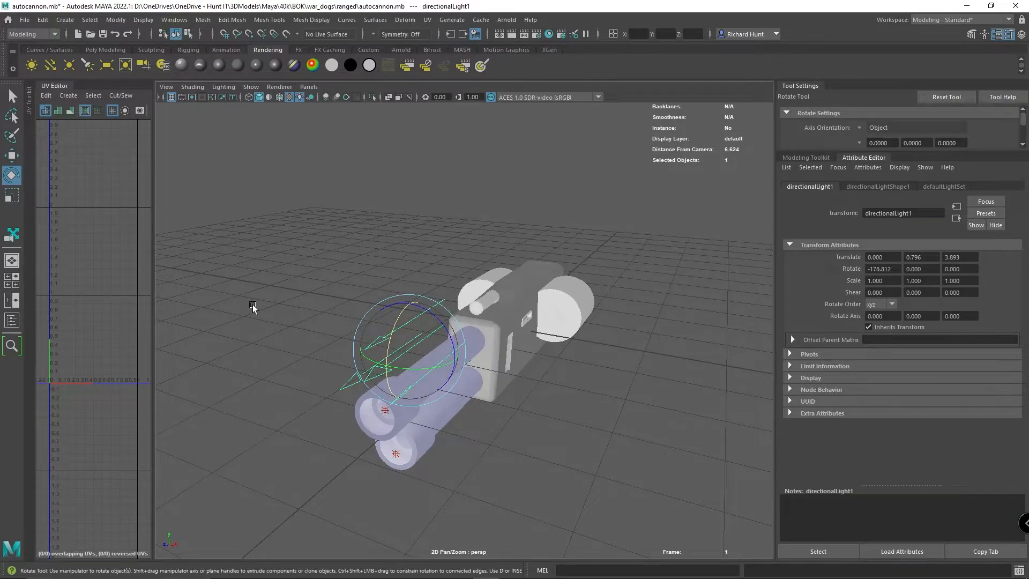
# - Move the directional light to about Y 1.98, Z 2.95 and rotate it to about -104.4 degrees around X to shine downward
pyautogui.click(12, 155)
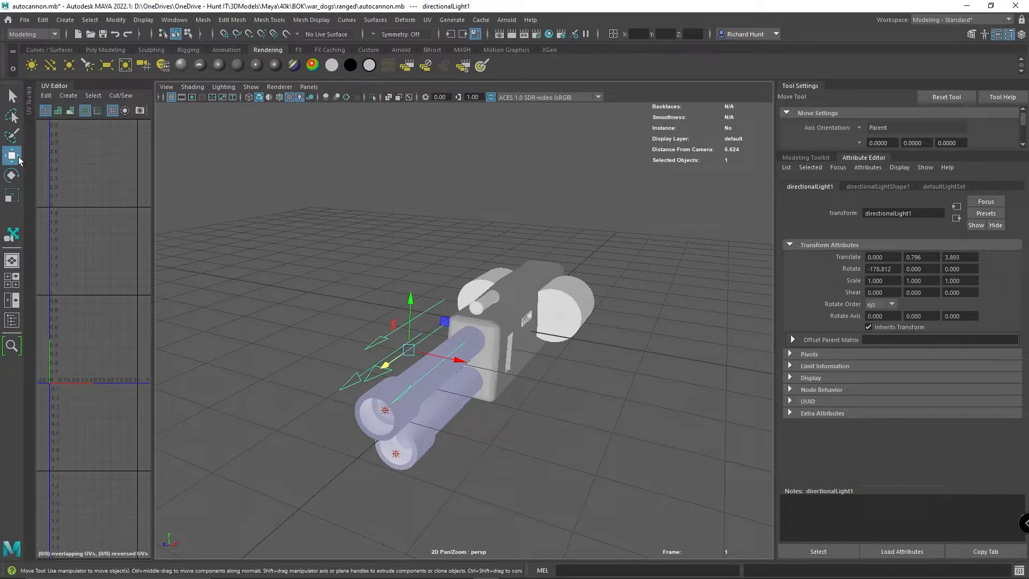
pyautogui.moveTo(385, 367); pyautogui.dragTo(420, 344)
pyautogui.moveTo(442, 282); pyautogui.dragTo(446, 188)
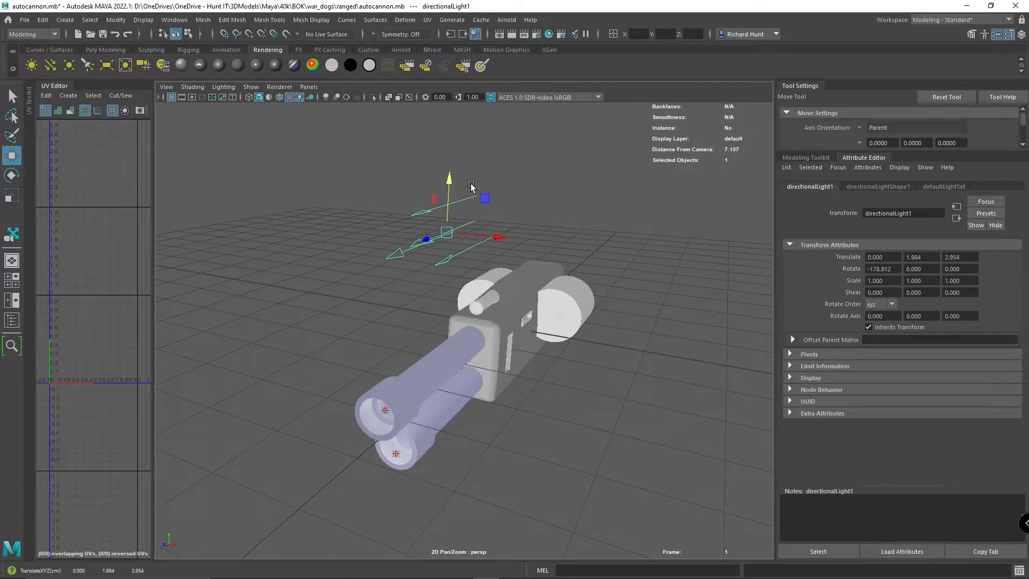
pyautogui.click(12, 175)
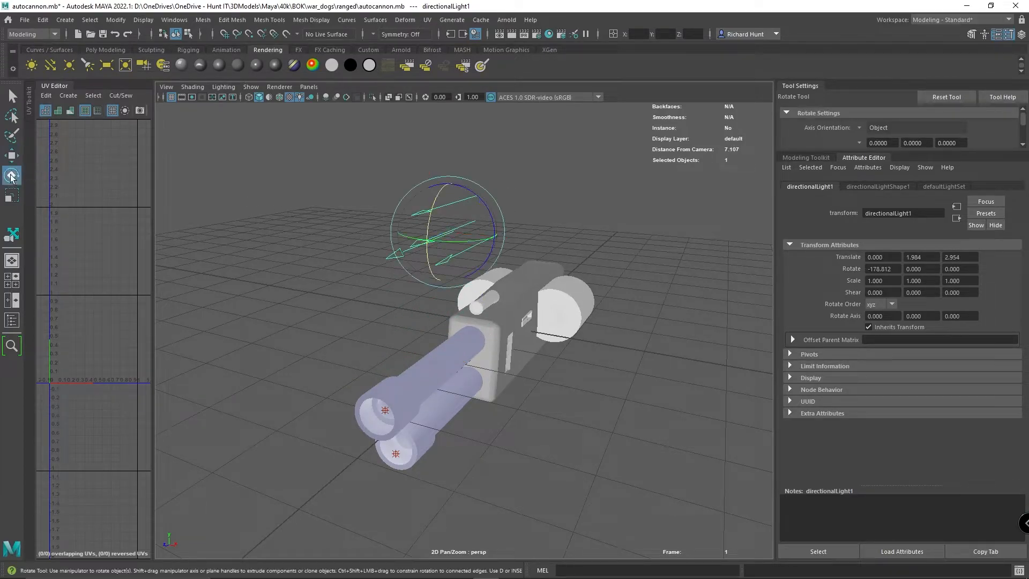
pyautogui.moveTo(432, 205); pyautogui.dragTo(349, 237)
# - Raise the directional light high above the gun to about Y 3.92 and check the lighting on the model
pyautogui.click(12, 156)
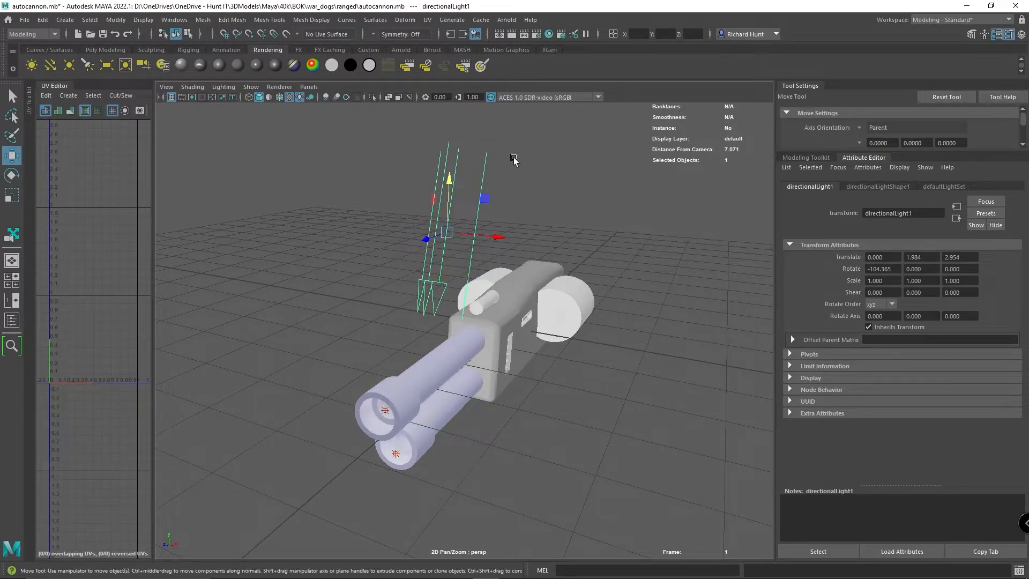
pyautogui.moveTo(450, 180); pyautogui.dragTo(475, 86)
pyautogui.scroll(-3, 597, 169)
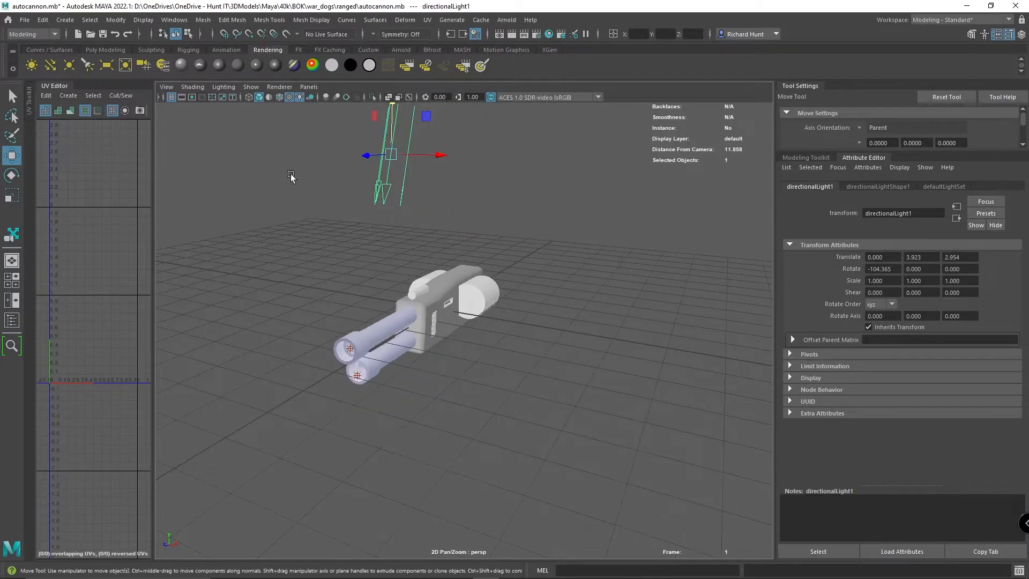
pyautogui.scroll(3, 413, 162)
pyautogui.keyDown('alt'); pyautogui.moveTo(574, 267); pyautogui.dragTo(501, 294); pyautogui.keyUp('alt')
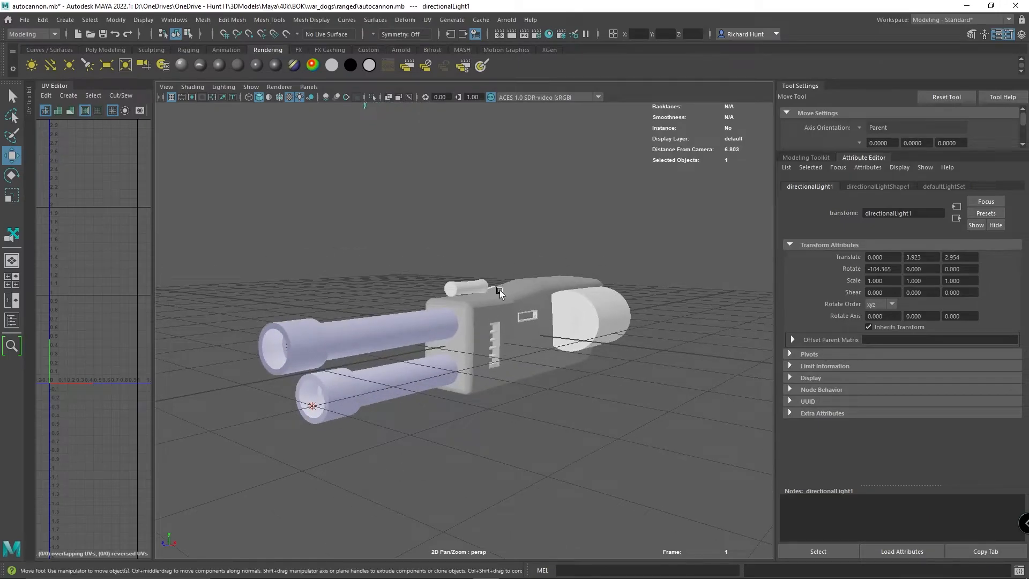
# - Create a spot light and raise it above the gun body to about Y 1.03
pyautogui.click(87, 65)
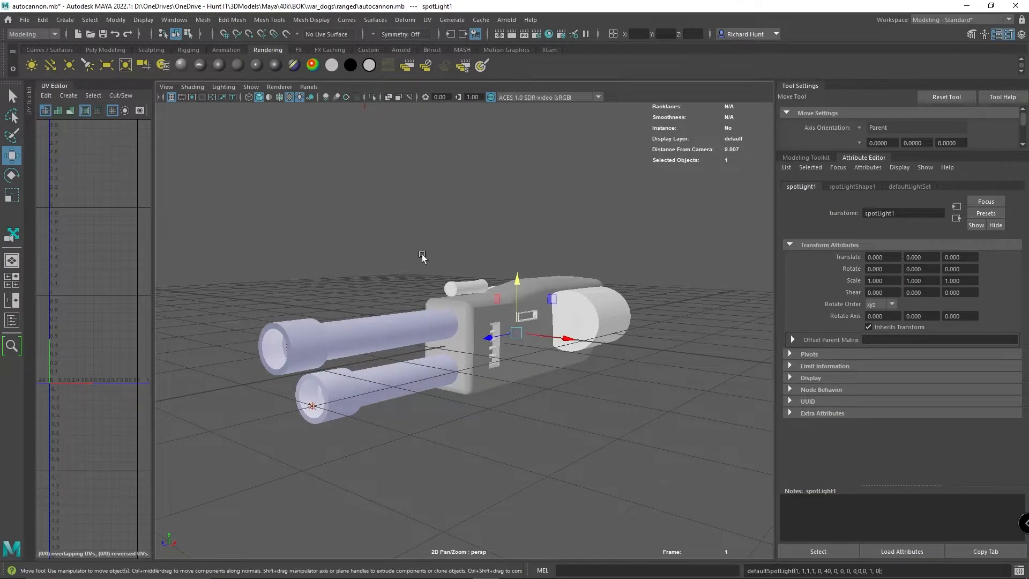
pyautogui.press('Delete')
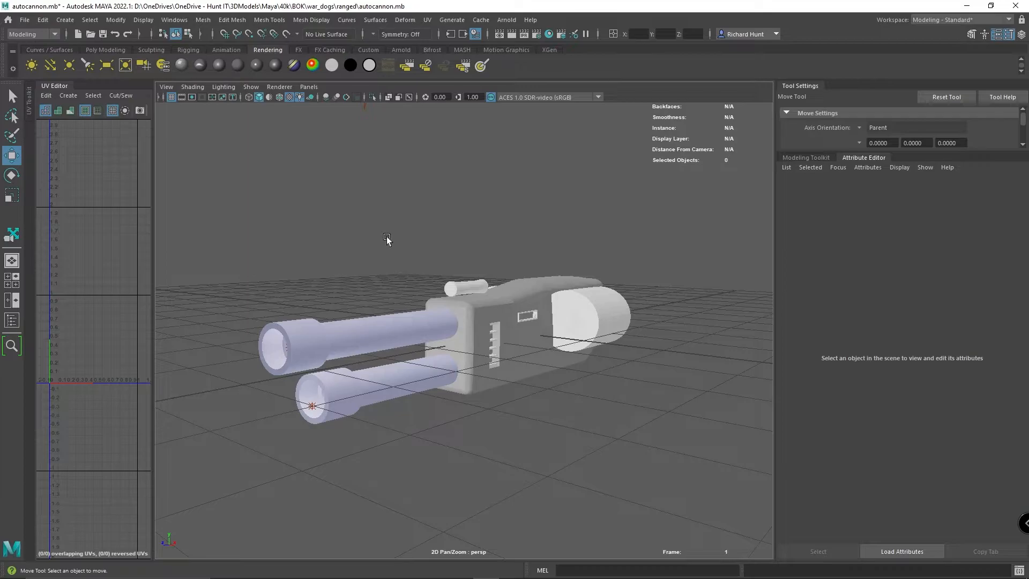
pyautogui.hotkey('ctrl', 'z')
pyautogui.moveTo(520, 281); pyautogui.dragTo(520, 212)
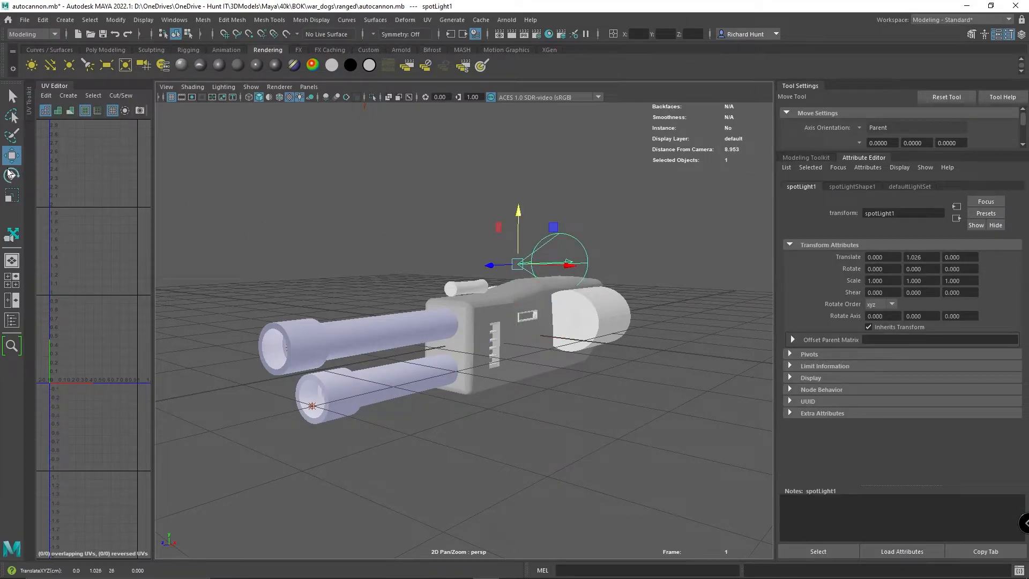
# - Rotate the spot light to about 180.9 degrees around X and position it at the front of the sight tube, about Y 0.735, Z 1.455
pyautogui.click(10, 174)
pyautogui.moveTo(493, 230); pyautogui.dragTo(570, 282)
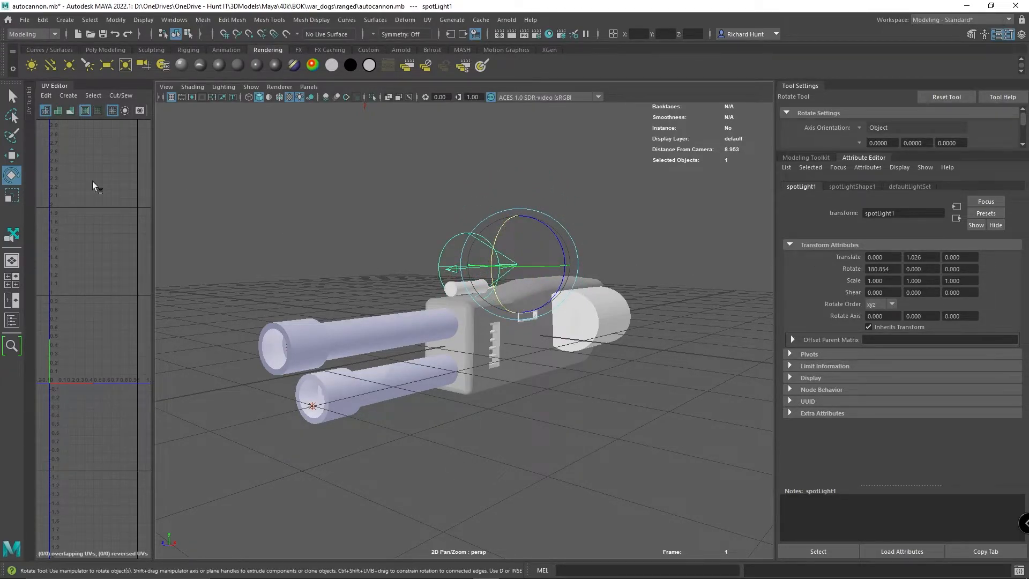
pyautogui.click(12, 156)
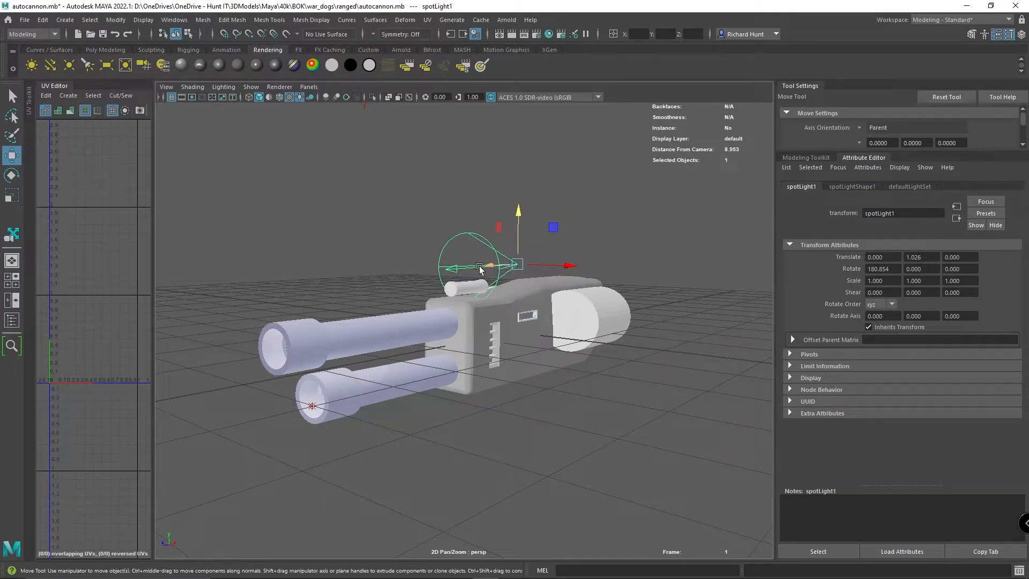
pyautogui.moveTo(494, 266); pyautogui.dragTo(431, 282)
pyautogui.scroll(5, 576, 348)
pyautogui.moveTo(566, 221); pyautogui.dragTo(572, 262)
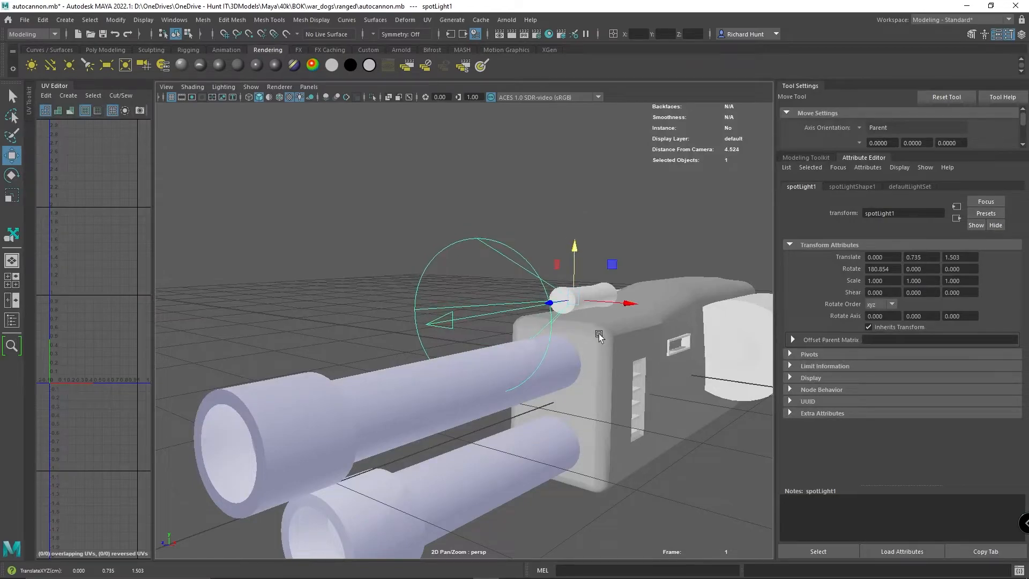
pyautogui.keyDown('alt'); pyautogui.moveTo(665, 360); pyautogui.dragTo(632, 380); pyautogui.keyUp('alt')
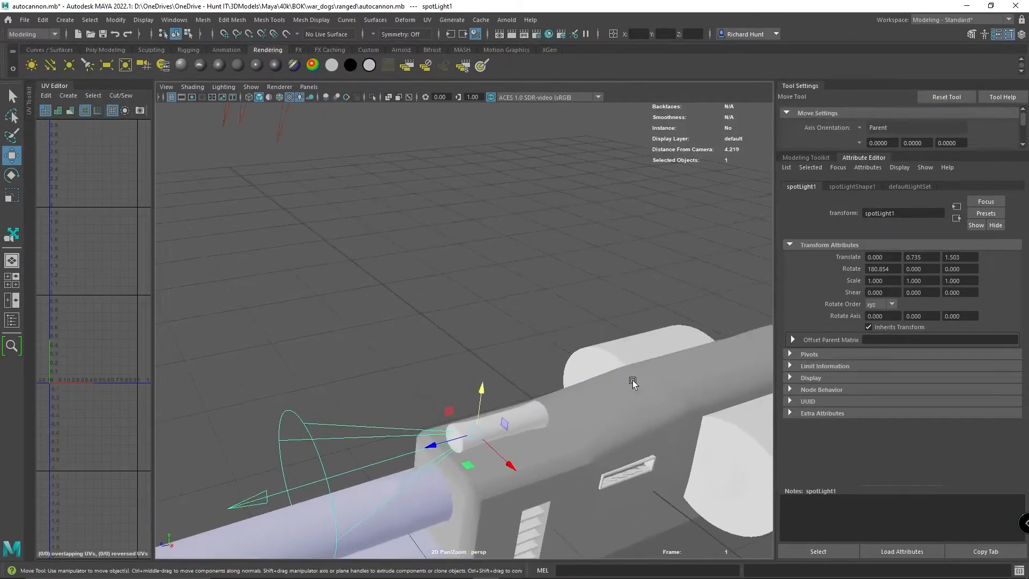
pyautogui.moveTo(420, 448)
pyautogui.mouseDown()
pyautogui.moveTo(442, 443)
pyautogui.moveTo(420, 451)
pyautogui.moveTo(431, 449)
pyautogui.mouseUp()
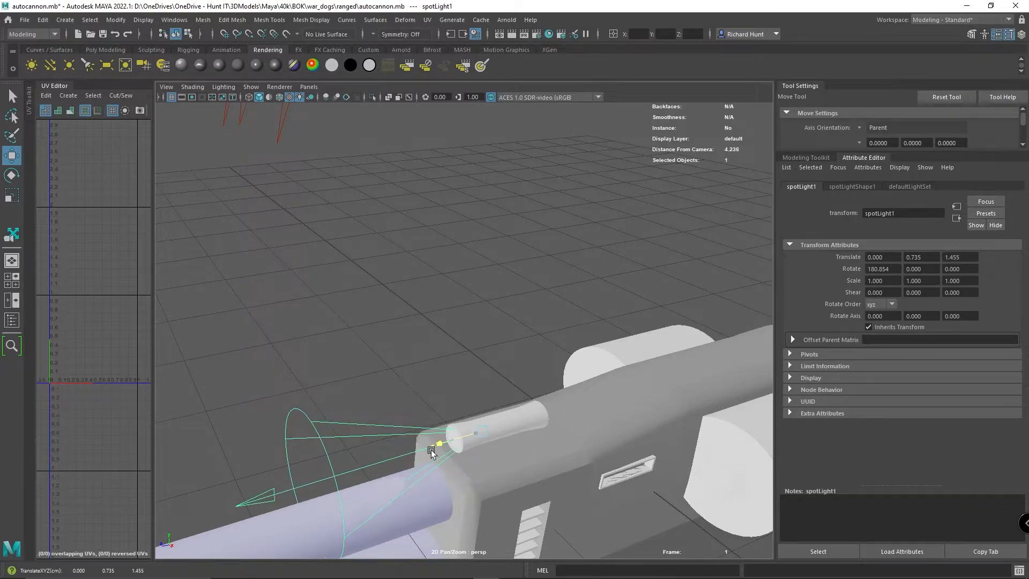
pyautogui.keyDown('alt'); pyautogui.moveTo(485, 350); pyautogui.dragTo(491, 333); pyautogui.keyUp('alt')
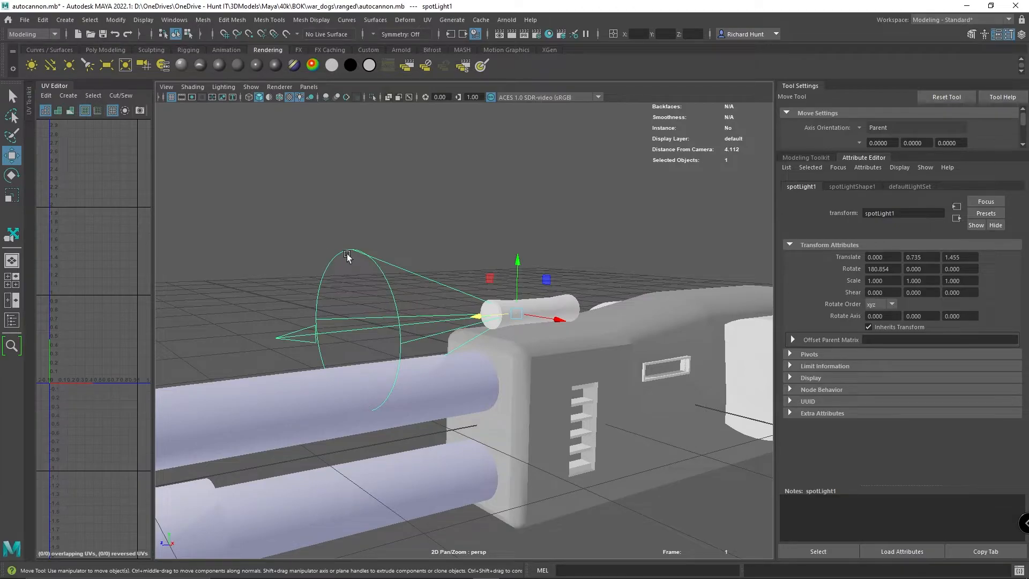
pyautogui.click(219, 254)
pyautogui.click(818, 156)
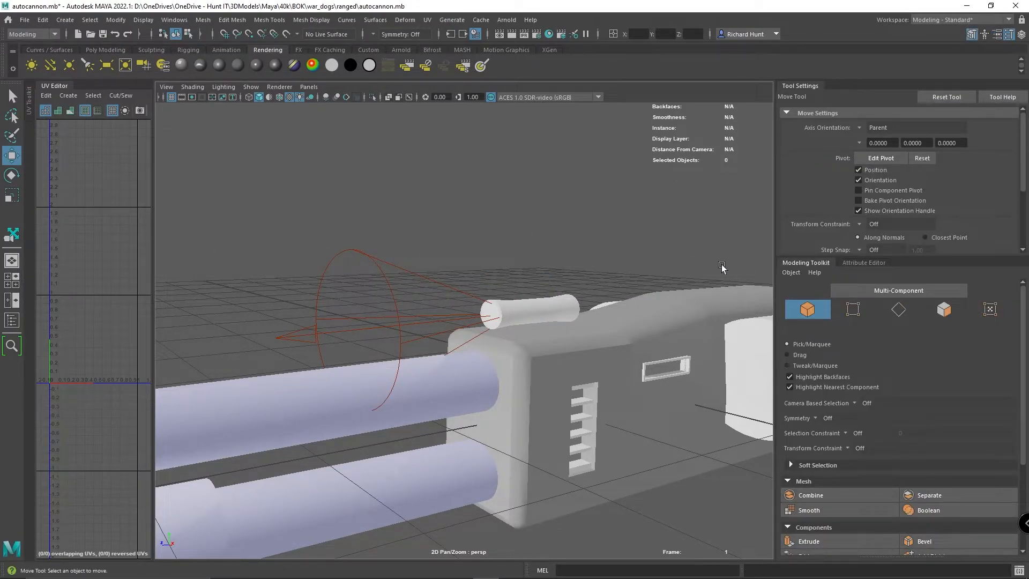
pyautogui.click(848, 262)
pyautogui.moveTo(823, 257); pyautogui.dragTo(823, 150)
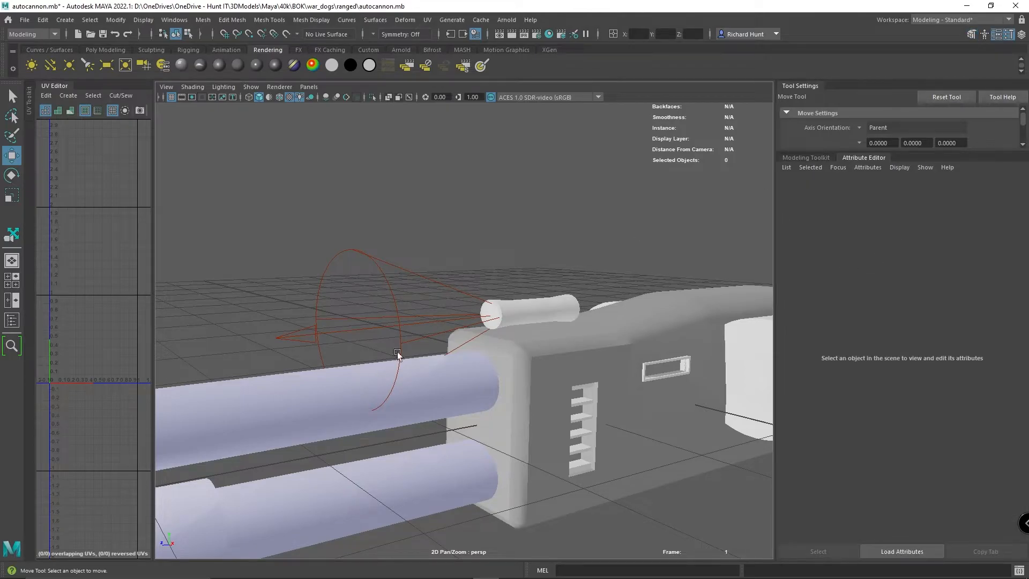
pyautogui.click(387, 323)
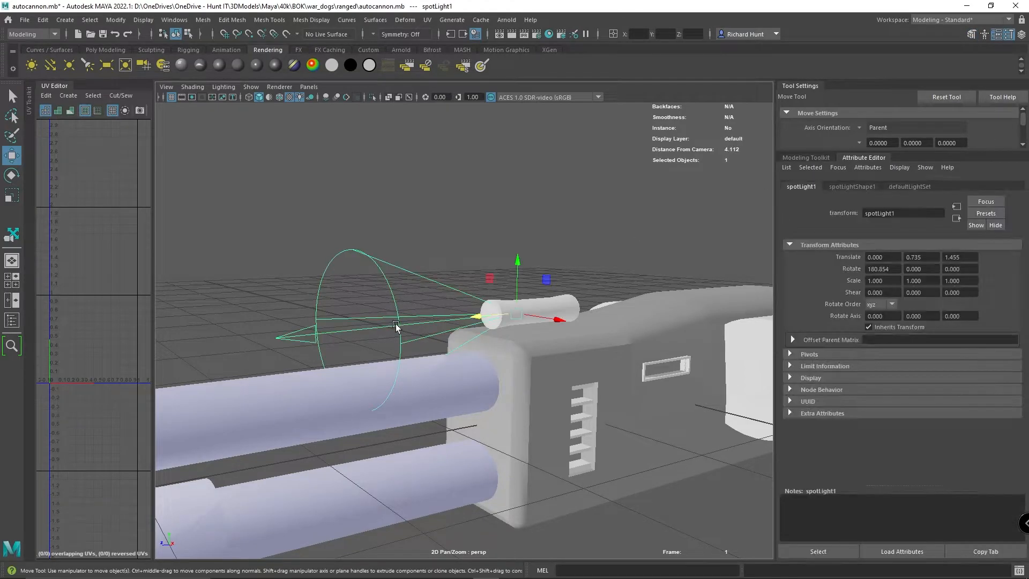
# - Set the spot light's colour to red in its shape attributes
pyautogui.click(911, 186)
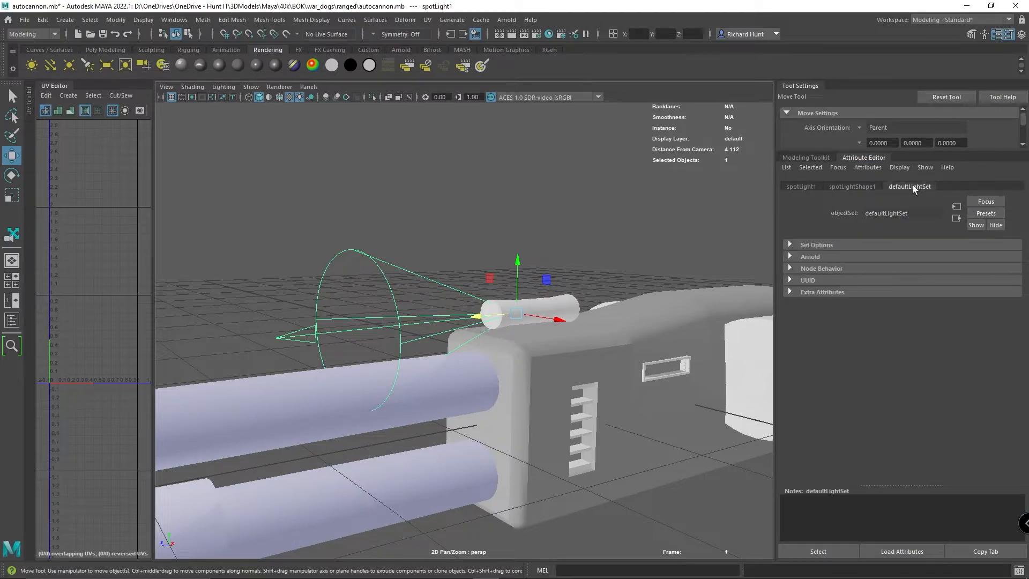
pyautogui.click(847, 185)
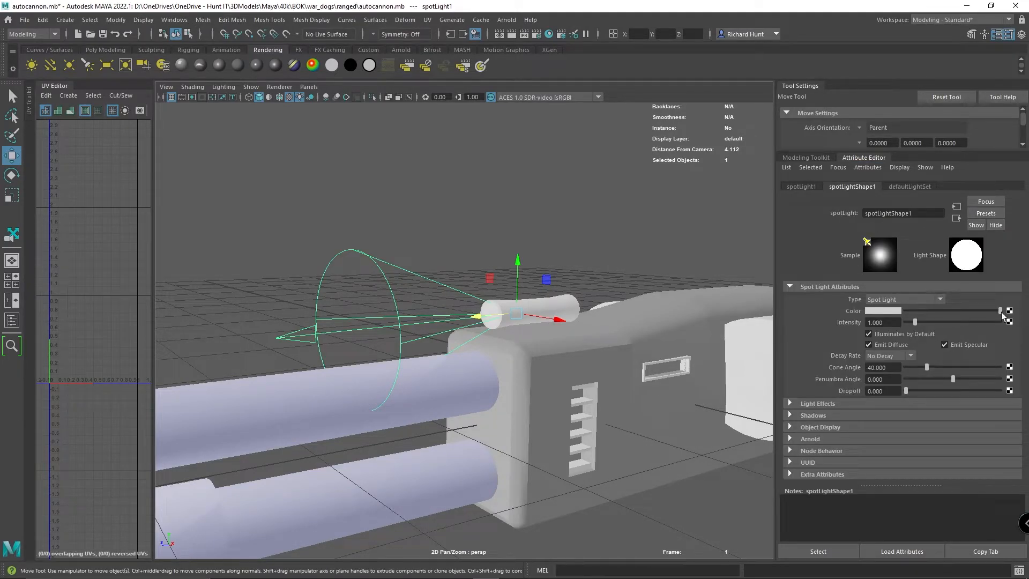
pyautogui.click(883, 310)
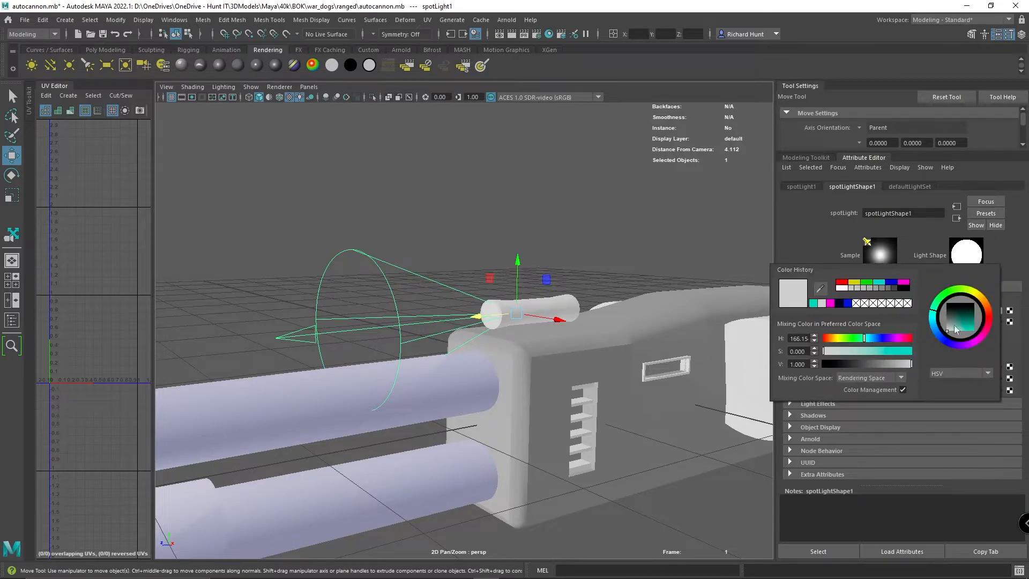
pyautogui.click(843, 284)
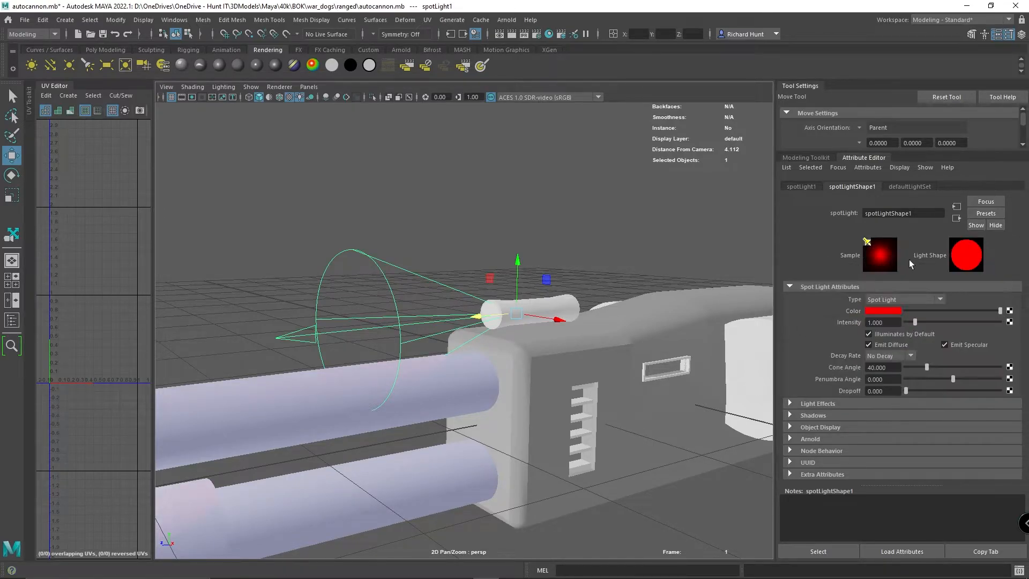
# - Move the spot light slightly forward to about Z 1.49 and raise its intensity to about 6.95
pyautogui.moveTo(479, 317); pyautogui.dragTo(471, 322)
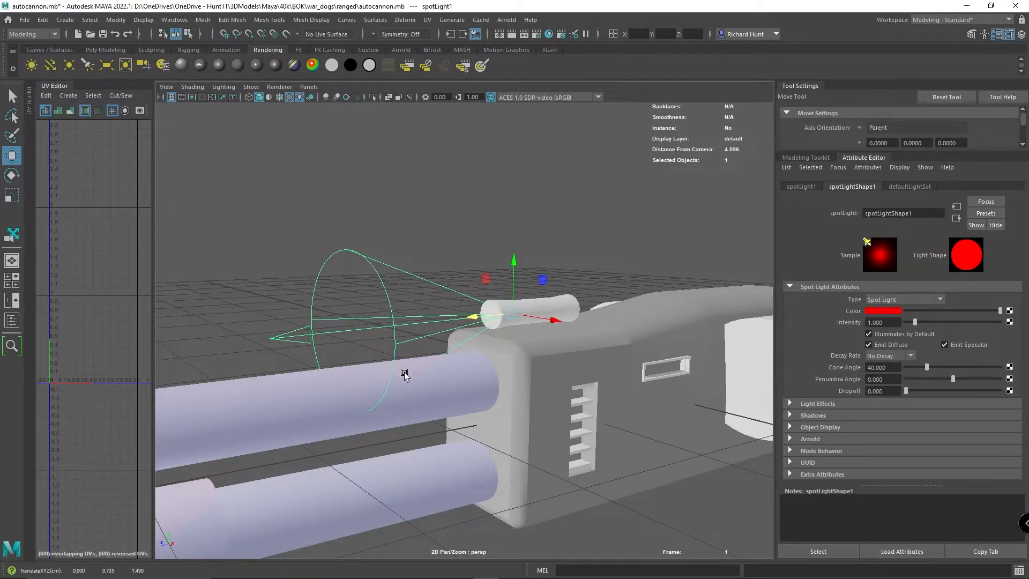
pyautogui.moveTo(915, 323); pyautogui.dragTo(971, 323)
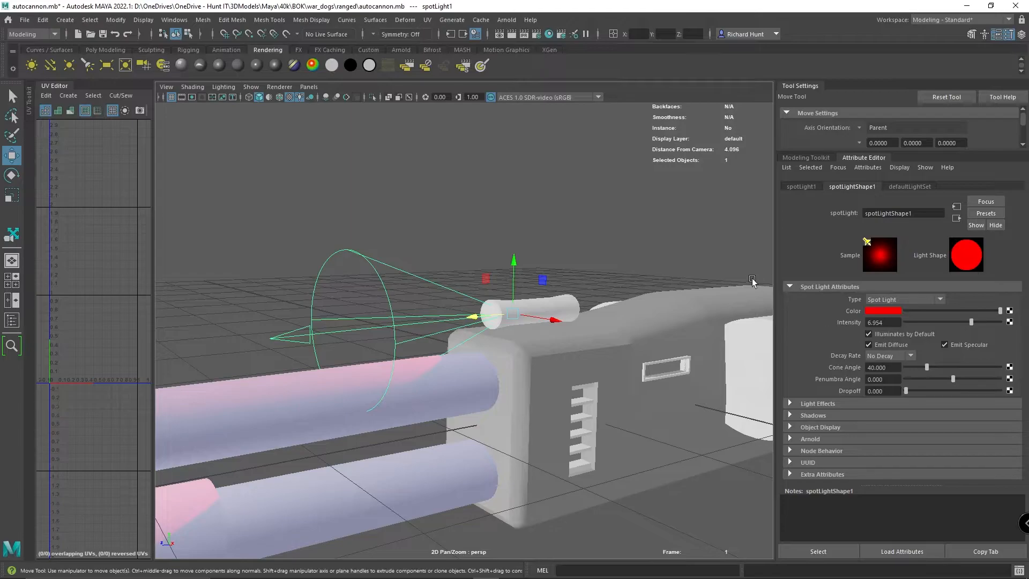
pyautogui.keyDown('alt'); pyautogui.moveTo(752, 295); pyautogui.dragTo(757, 290); pyautogui.keyUp('alt')
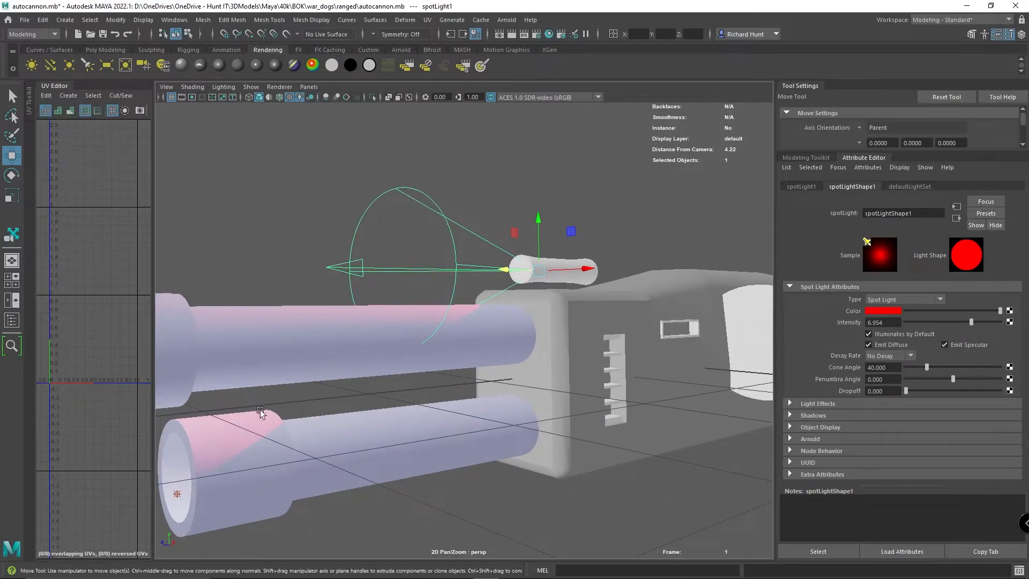
pyautogui.keyDown('alt'); pyautogui.moveTo(363, 444); pyautogui.dragTo(386, 478); pyautogui.keyUp('alt')
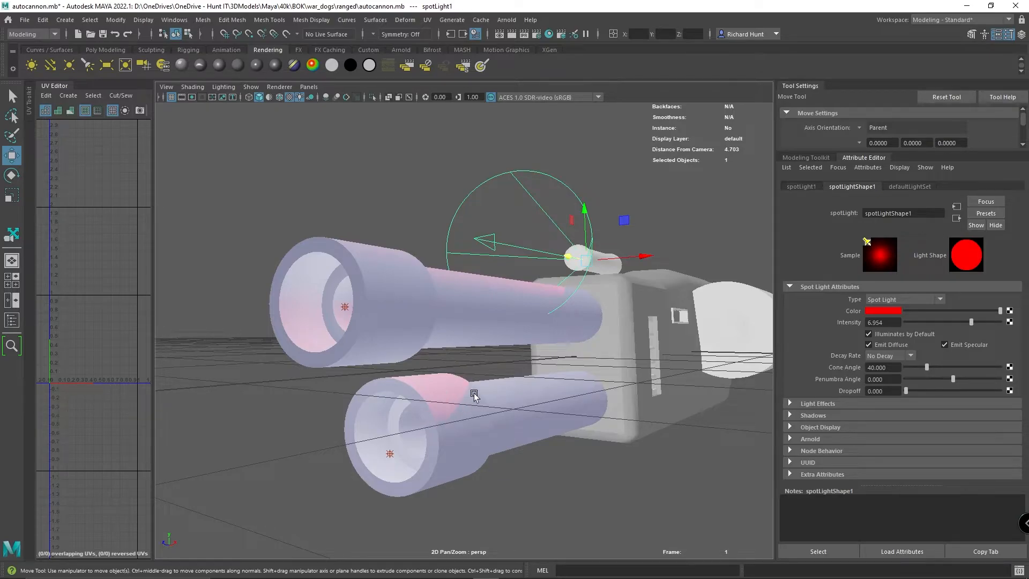
pyautogui.moveTo(536, 430)
pyautogui.keyDown('alt'); pyautogui.mouseDown()
pyautogui.moveTo(520, 423)
pyautogui.moveTo(527, 428)
pyautogui.mouseUp(); pyautogui.keyUp('alt')
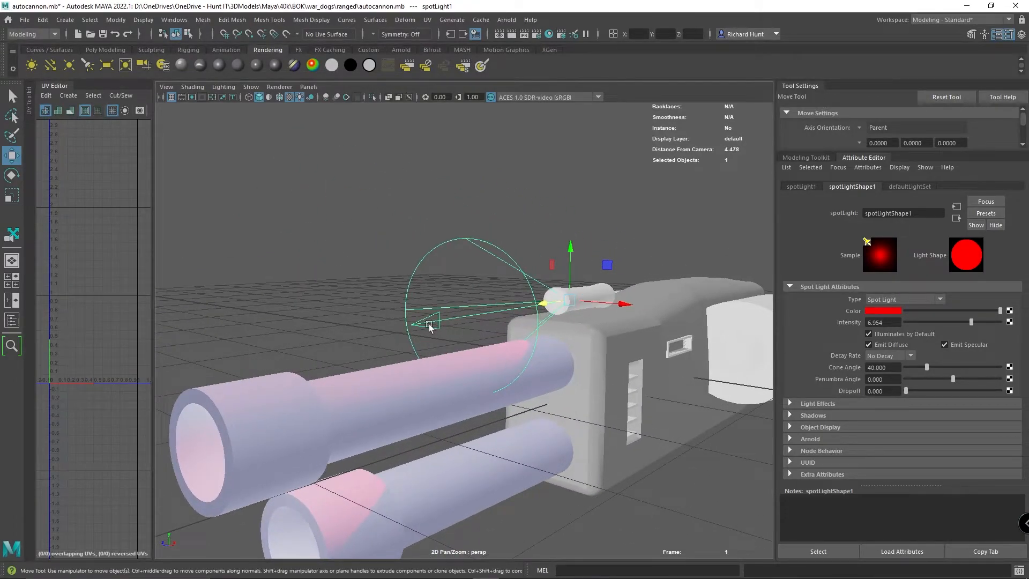
# - Try a cone angle of about 6.2 with varied penumbra and dropoff on the spot light, resetting penumbra and dropoff to 0
pyautogui.moveTo(929, 370)
pyautogui.mouseDown()
pyautogui.moveTo(946, 370)
pyautogui.moveTo(910, 373)
pyautogui.mouseUp()
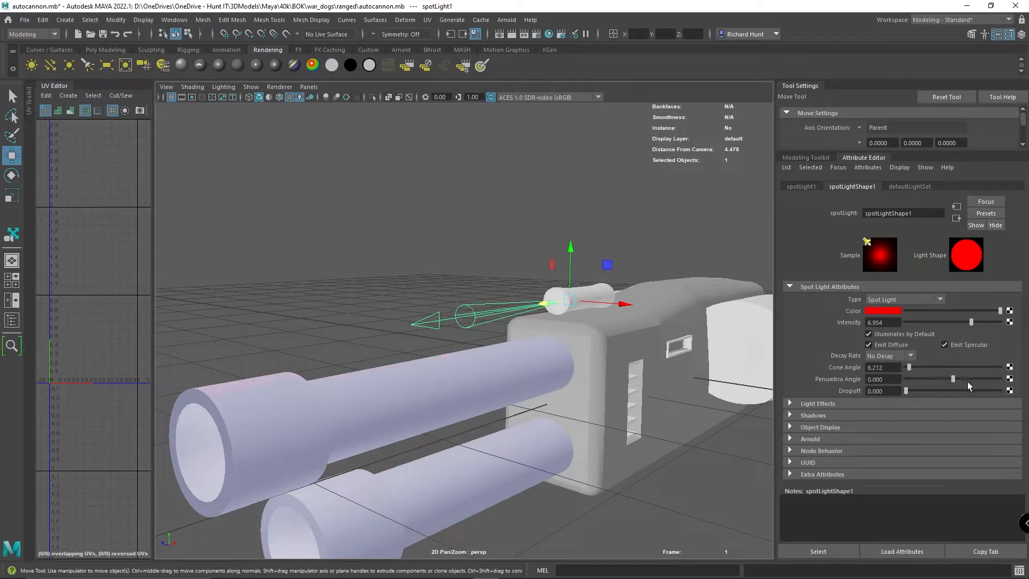
pyautogui.moveTo(952, 382); pyautogui.dragTo(848, 380)
pyautogui.write('0')
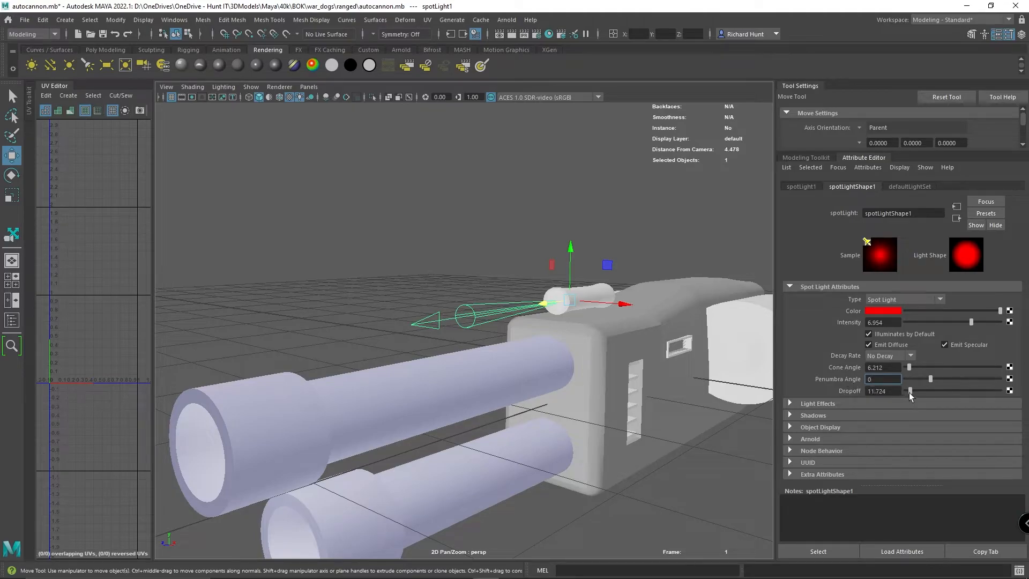
pyautogui.moveTo(918, 391); pyautogui.dragTo(868, 396)
pyautogui.keyDown('alt'); pyautogui.moveTo(558, 214); pyautogui.dragTo(535, 284); pyautogui.keyUp('alt')
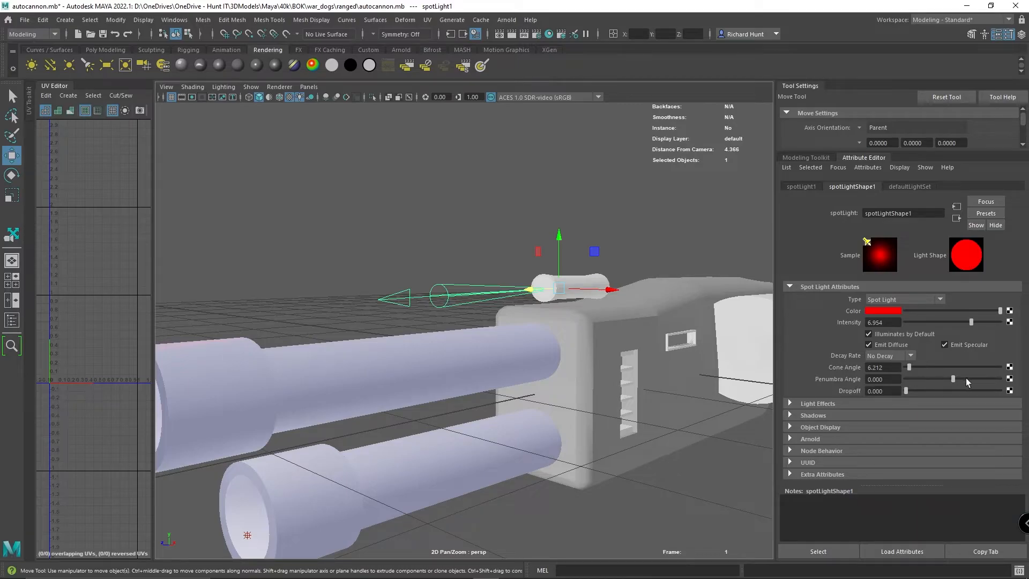
# - Widen the spot light's cone angle to about 35.2 and check the red light on the barrels
pyautogui.moveTo(909, 368); pyautogui.dragTo(924, 370)
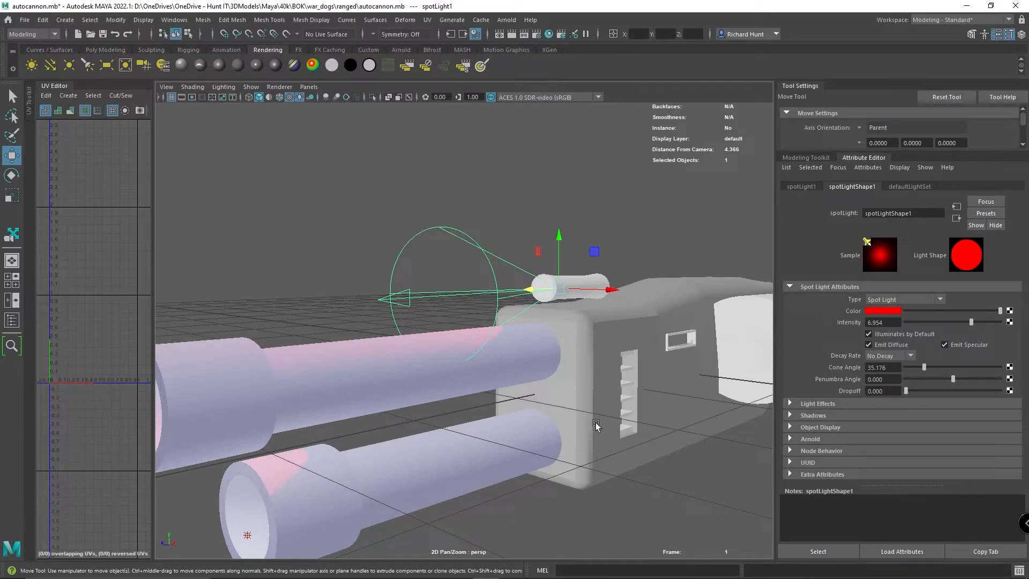
pyautogui.scroll(-3, 640, 402)
pyautogui.moveTo(642, 387)
pyautogui.keyDown('alt'); pyautogui.mouseDown()
pyautogui.moveTo(616, 403)
pyautogui.moveTo(638, 395)
pyautogui.moveTo(636, 403)
pyautogui.mouseUp(); pyautogui.keyUp('alt')
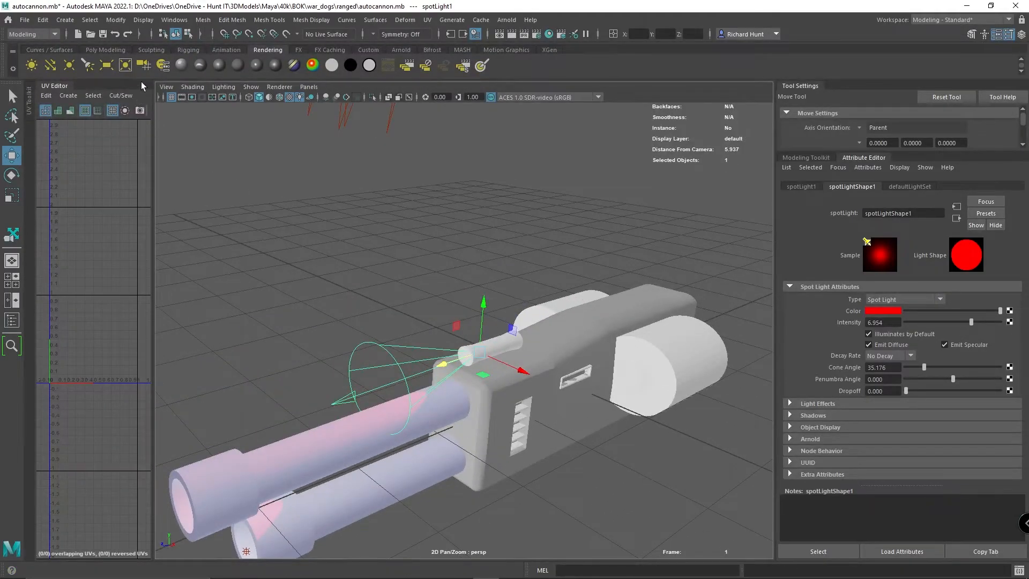
# - Create an area light and move it back along the gun body to about Z -1.04
pyautogui.click(117, 72)
pyautogui.moveTo(539, 397); pyautogui.dragTo(587, 365)
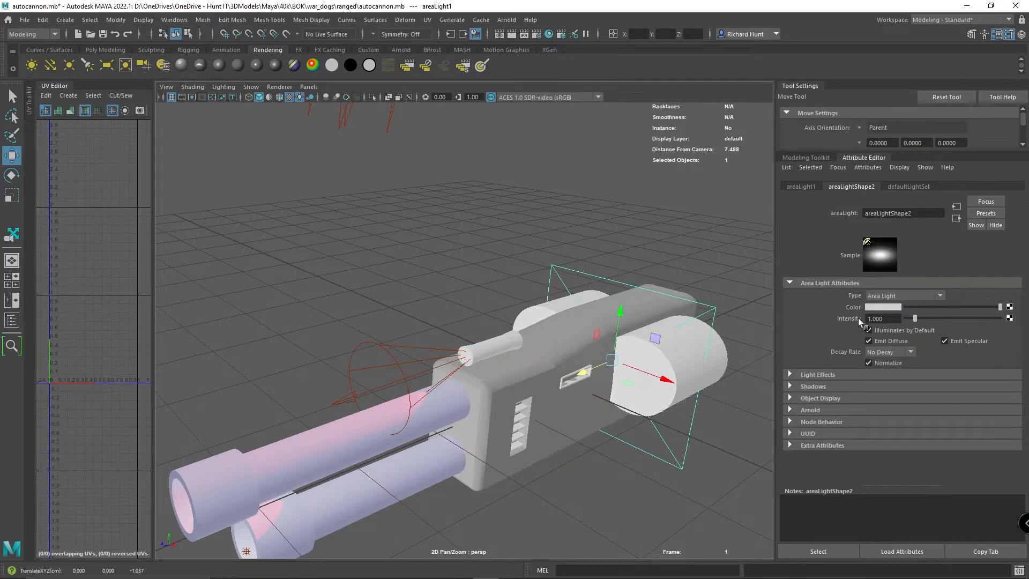
# - Set the area light's colour to the blue from the colour history and deselect the light
pyautogui.click(879, 307)
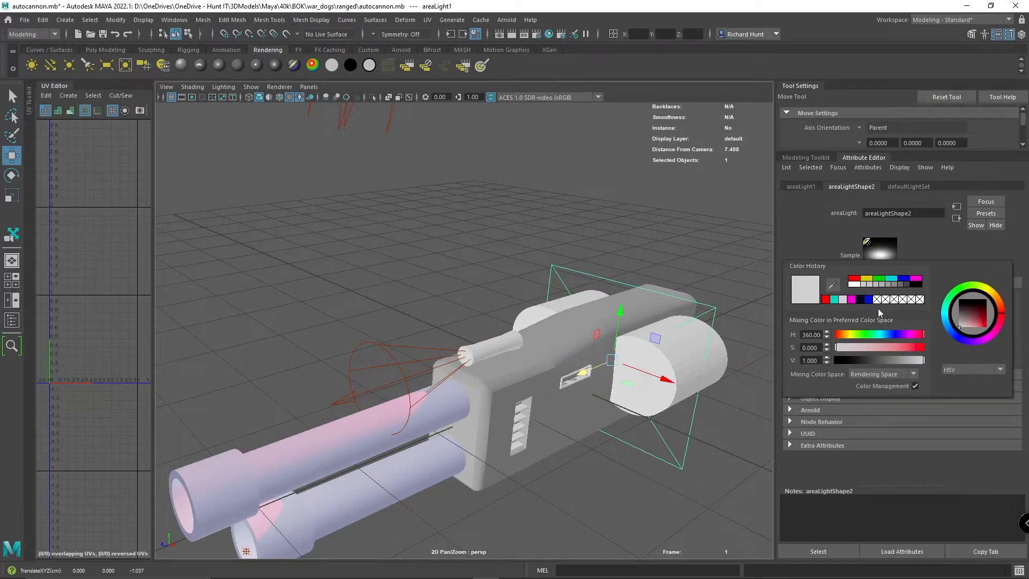
pyautogui.click(896, 335)
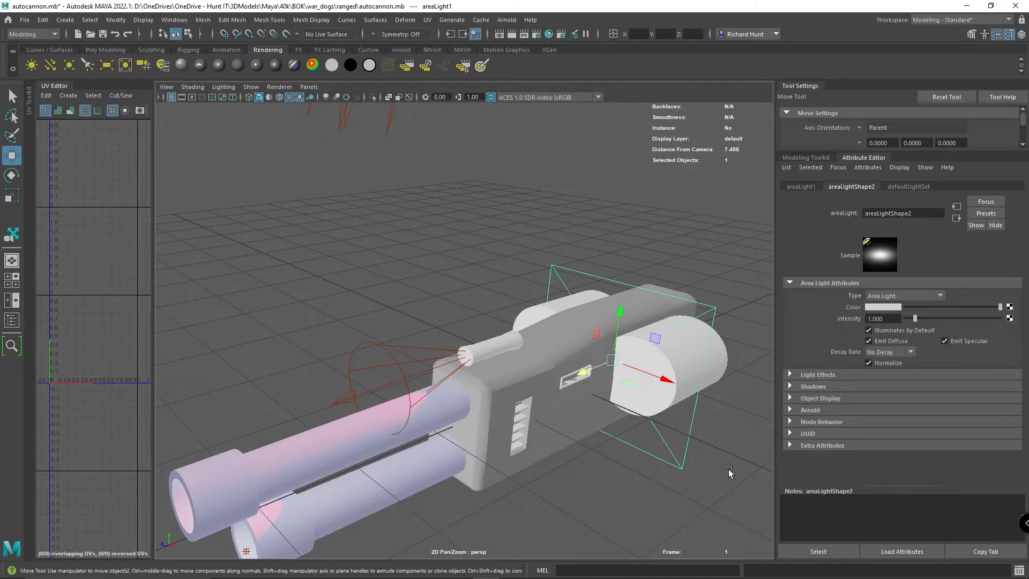
pyautogui.click(885, 308)
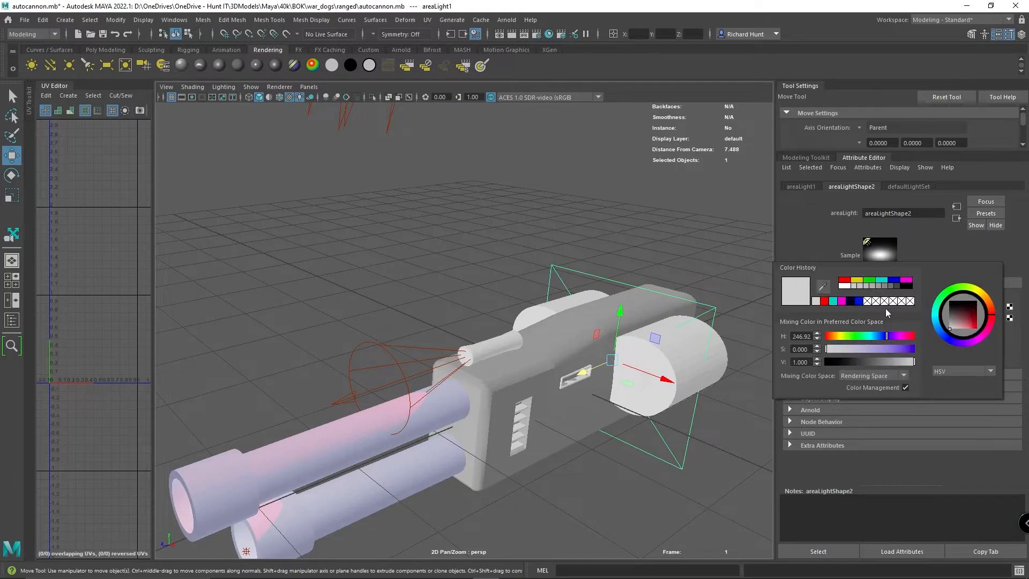
pyautogui.click(858, 303)
pyautogui.click(682, 501)
# - Open the Arnold RenderView with the whole gun framed and shrink the render pane to leave more room for the viewport
pyautogui.keyDown('alt'); pyautogui.moveTo(714, 479); pyautogui.dragTo(669, 465); pyautogui.keyUp('alt')
pyautogui.keyDown('alt'); pyautogui.moveTo(652, 461); pyautogui.dragTo(590, 364); pyautogui.keyUp('alt')
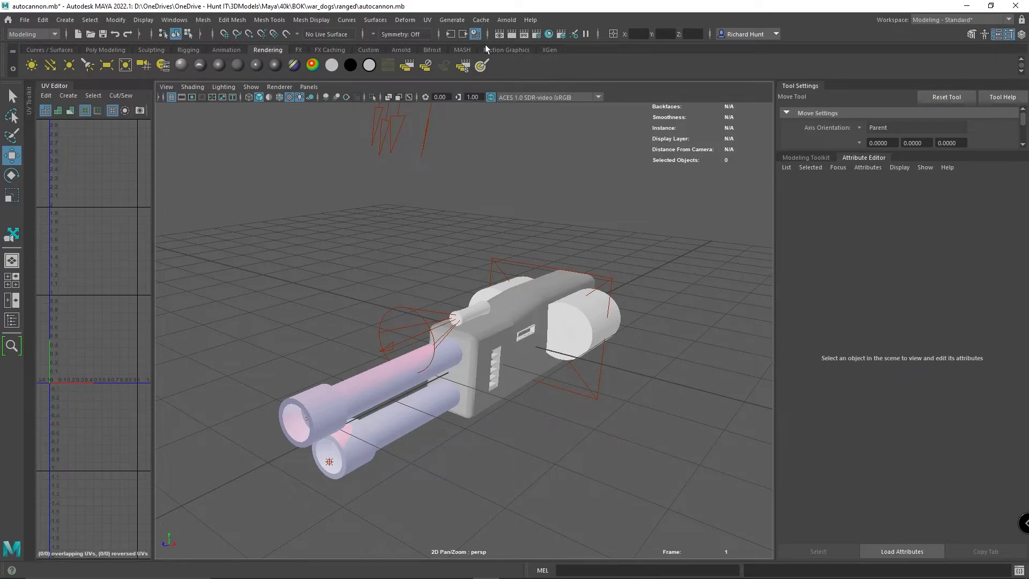
pyautogui.click(507, 20)
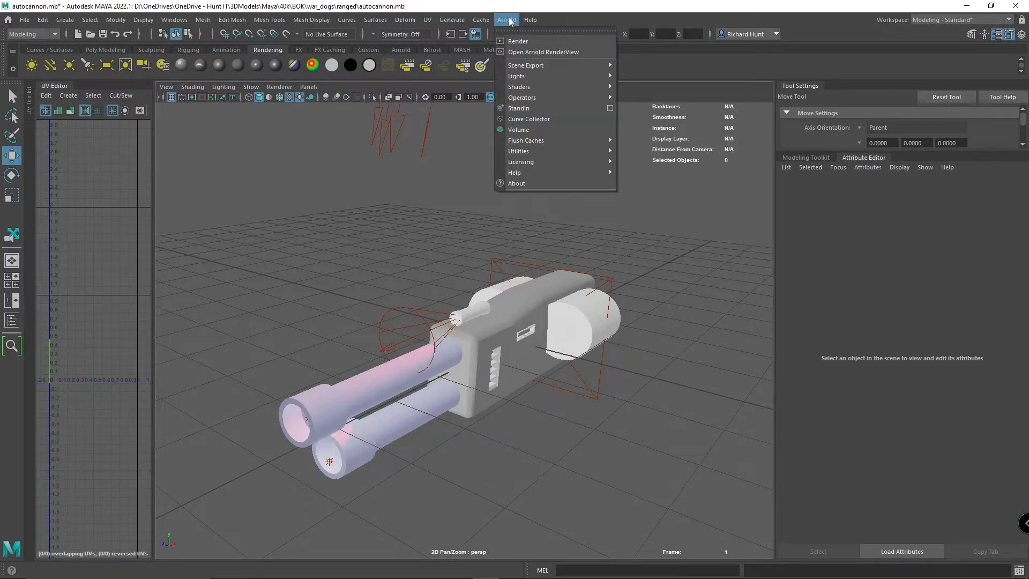
pyautogui.click(528, 52)
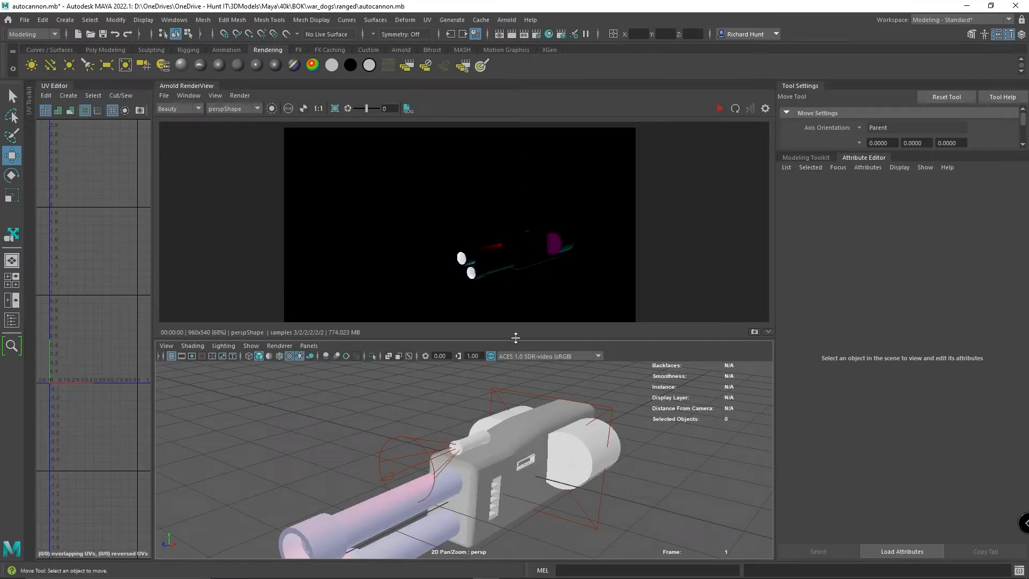
pyautogui.moveTo(515, 337); pyautogui.dragTo(522, 315)
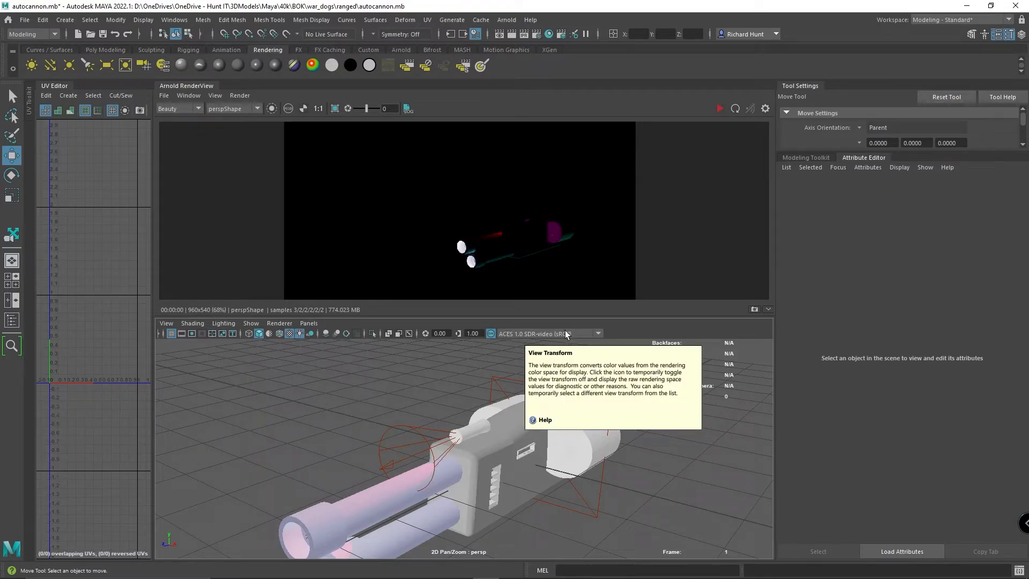
# - Start a live Arnold render of the autocannon and orbit around to the gun's other side
pyautogui.moveTo(586, 224); pyautogui.dragTo(503, 186, button='middle')
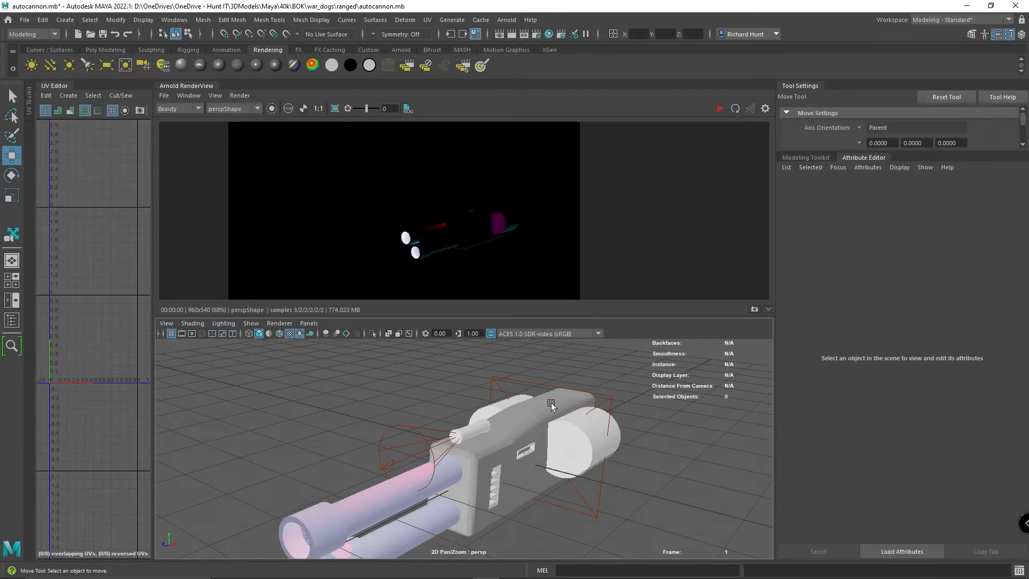
pyautogui.keyDown('alt'); pyautogui.moveTo(564, 474); pyautogui.dragTo(568, 465); pyautogui.keyUp('alt')
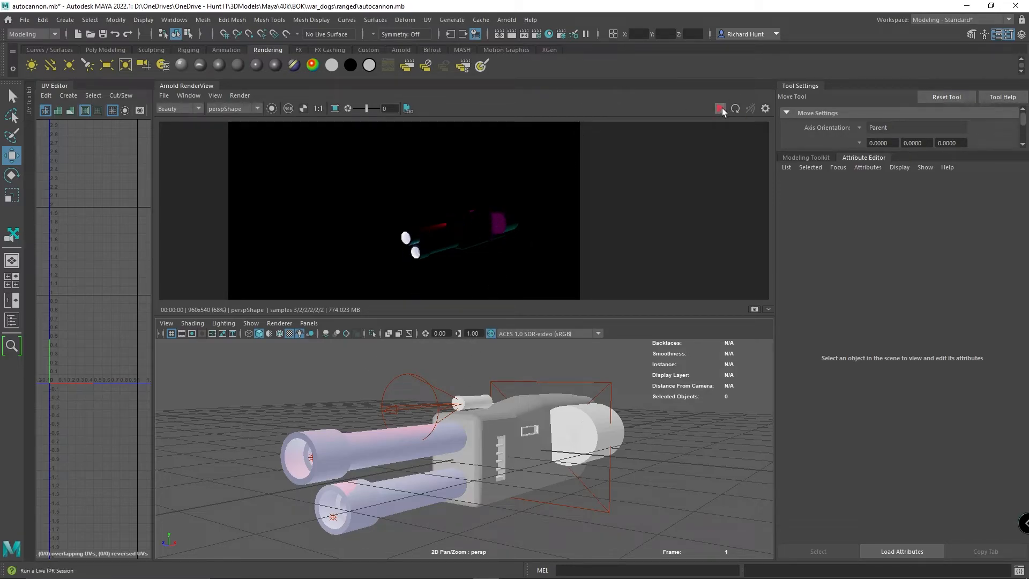
pyautogui.click(722, 110)
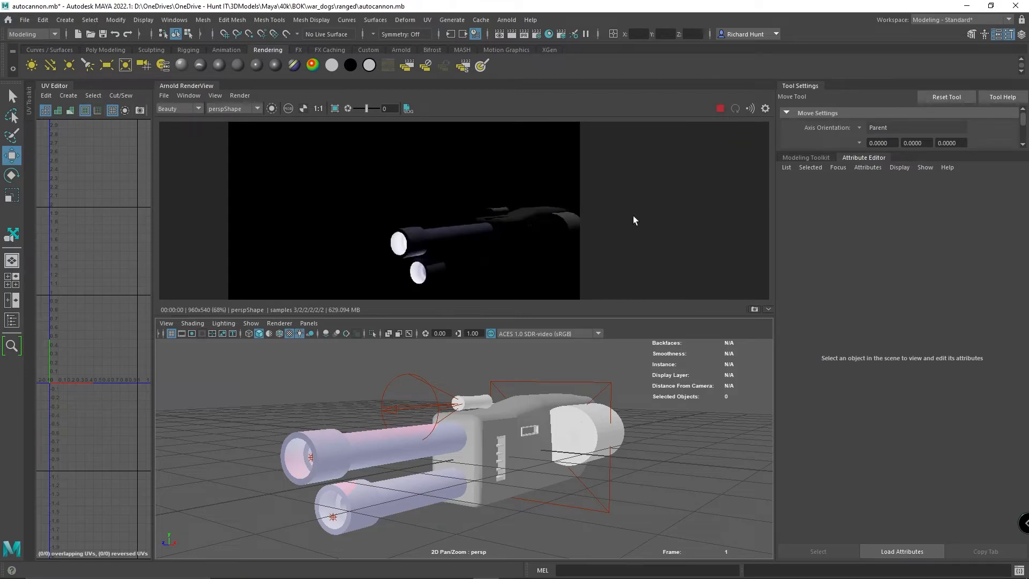
pyautogui.moveTo(623, 222); pyautogui.dragTo(656, 225)
pyautogui.keyDown('alt'); pyautogui.moveTo(582, 430); pyautogui.dragTo(655, 433); pyautogui.keyUp('alt')
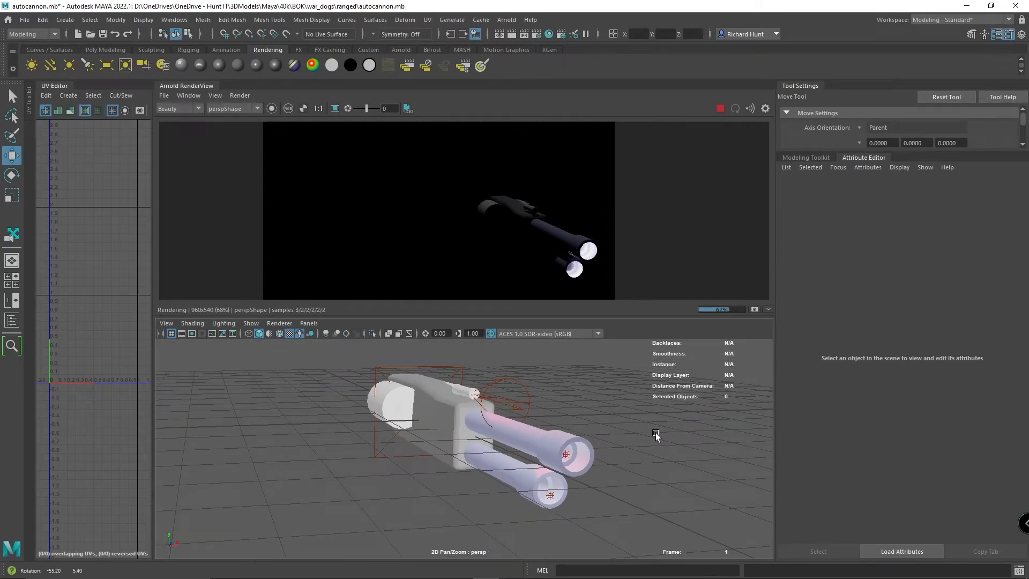
# - Inspect the autocannon's live render from several angles, select the area light and enlarge the rendered image around the gun body
pyautogui.keyDown('alt'); pyautogui.moveTo(655, 433); pyautogui.dragTo(584, 445); pyautogui.keyUp('alt')
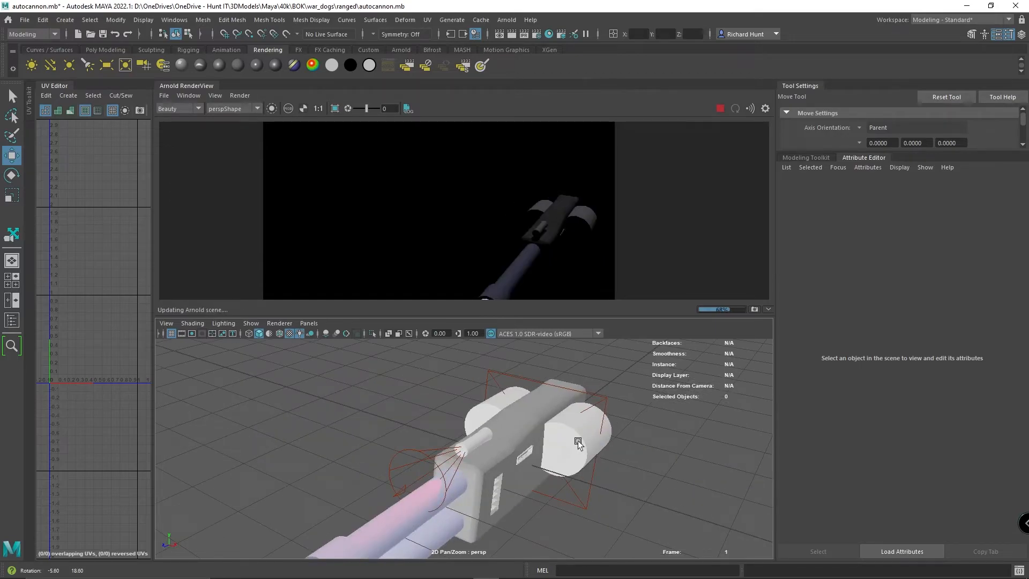
pyautogui.keyDown('alt'); pyautogui.moveTo(578, 441); pyautogui.dragTo(578, 427); pyautogui.keyUp('alt')
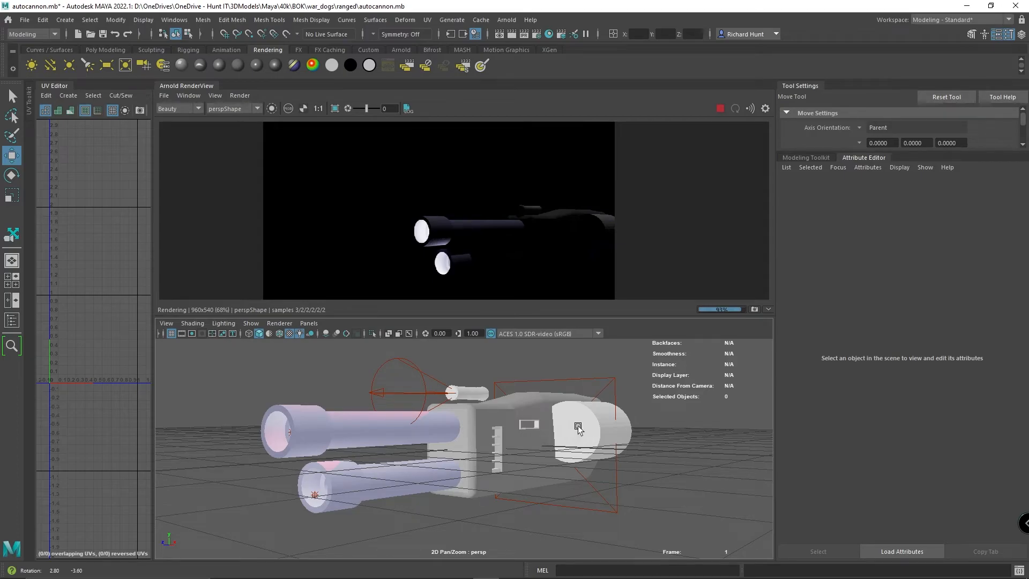
pyautogui.keyDown('alt'); pyautogui.moveTo(577, 427); pyautogui.dragTo(645, 457); pyautogui.keyUp('alt')
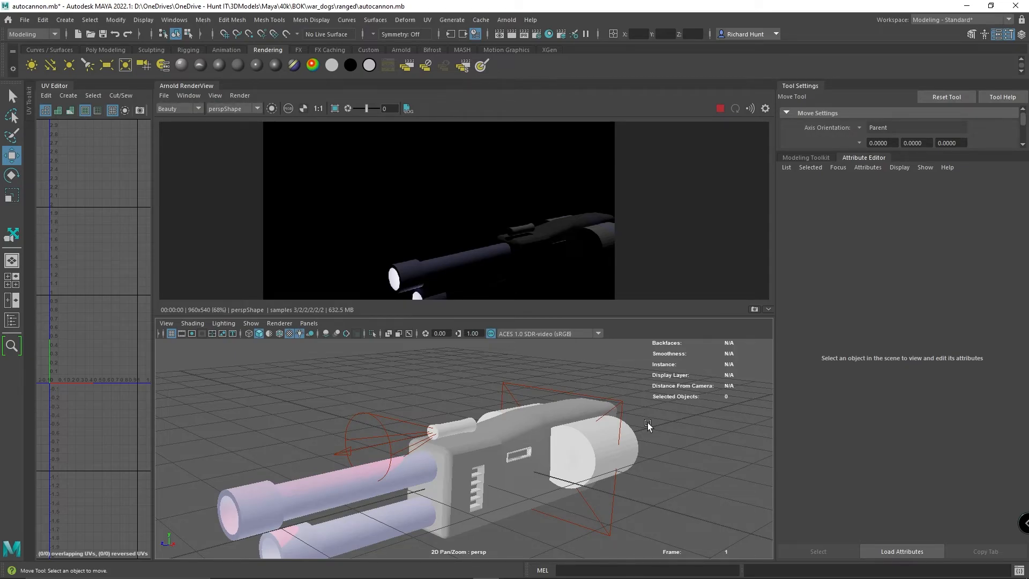
pyautogui.keyDown('alt'); pyautogui.moveTo(648, 424); pyautogui.dragTo(574, 419); pyautogui.keyUp('alt')
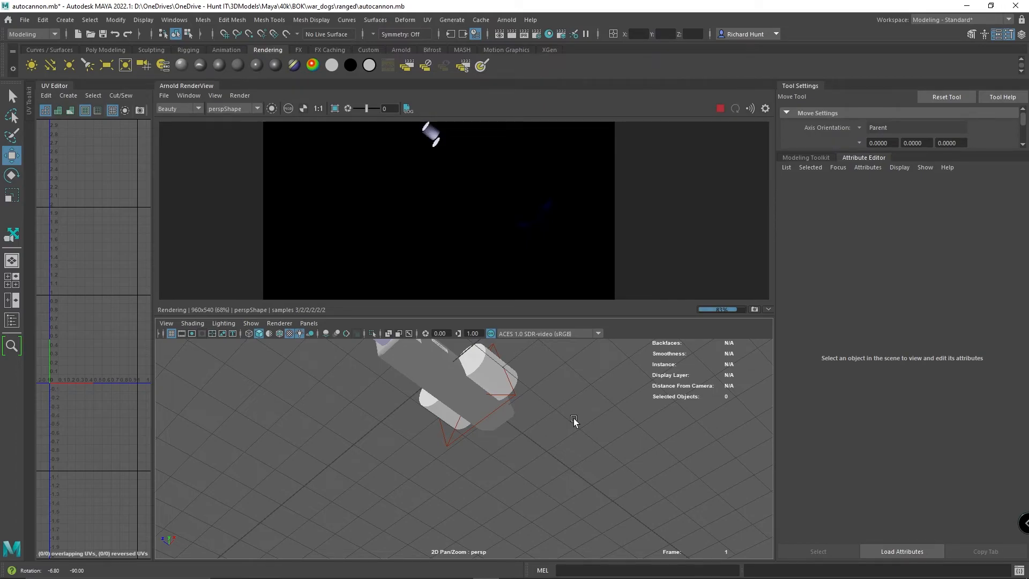
pyautogui.keyDown('alt'); pyautogui.moveTo(573, 420); pyautogui.dragTo(336, 480); pyautogui.keyUp('alt')
pyautogui.click(337, 480)
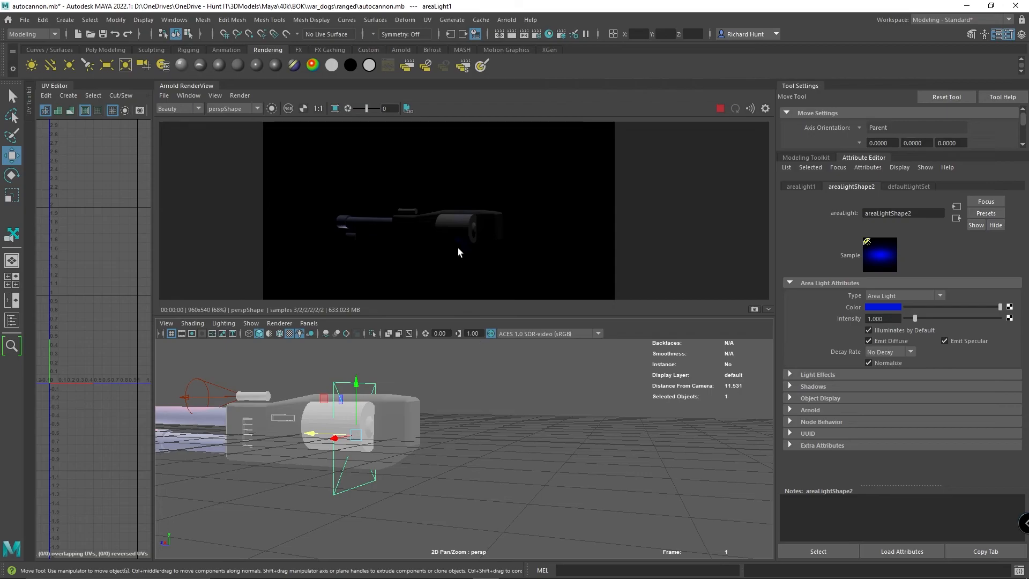
pyautogui.scroll(3, 505, 260)
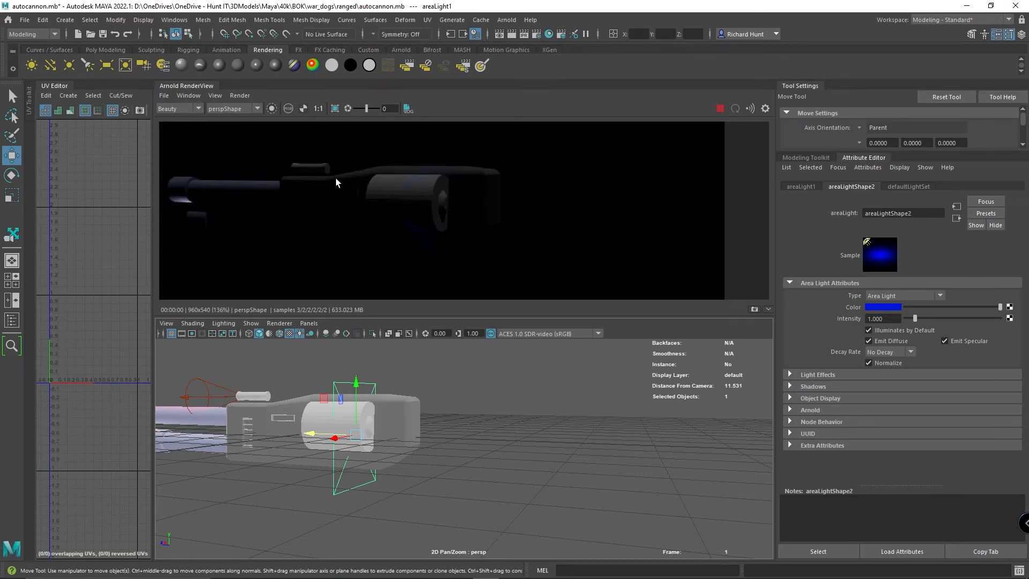
# - Try magenta with a hue of 311.53 as the area light's colour and restore the blue from the colour history
pyautogui.click(894, 308)
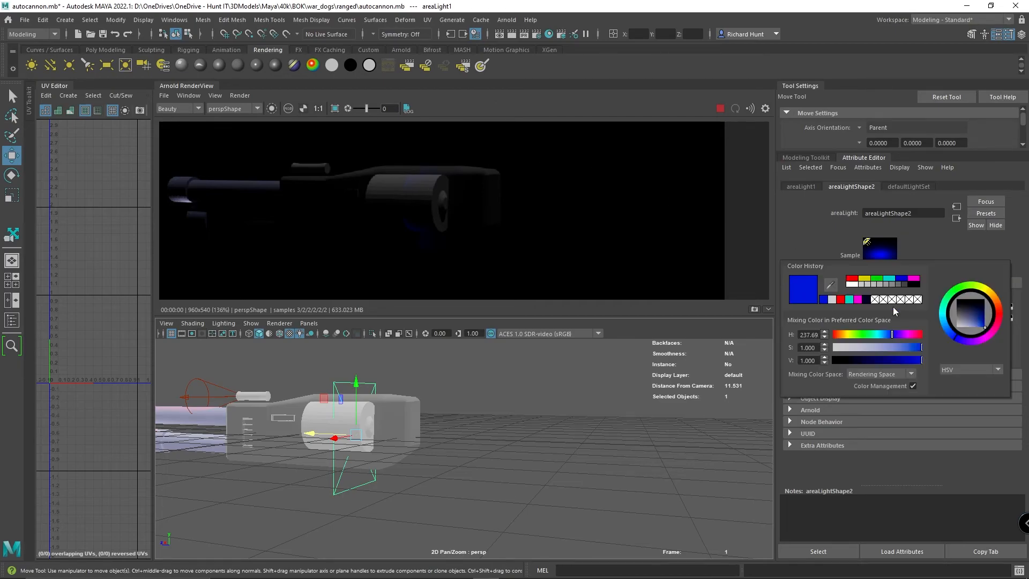
pyautogui.click(908, 334)
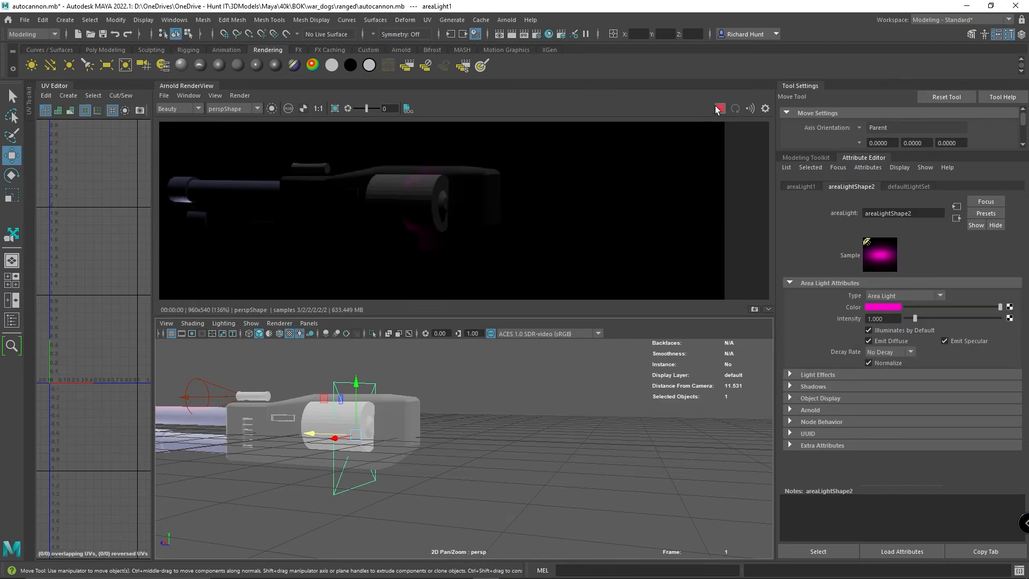
pyautogui.click(883, 306)
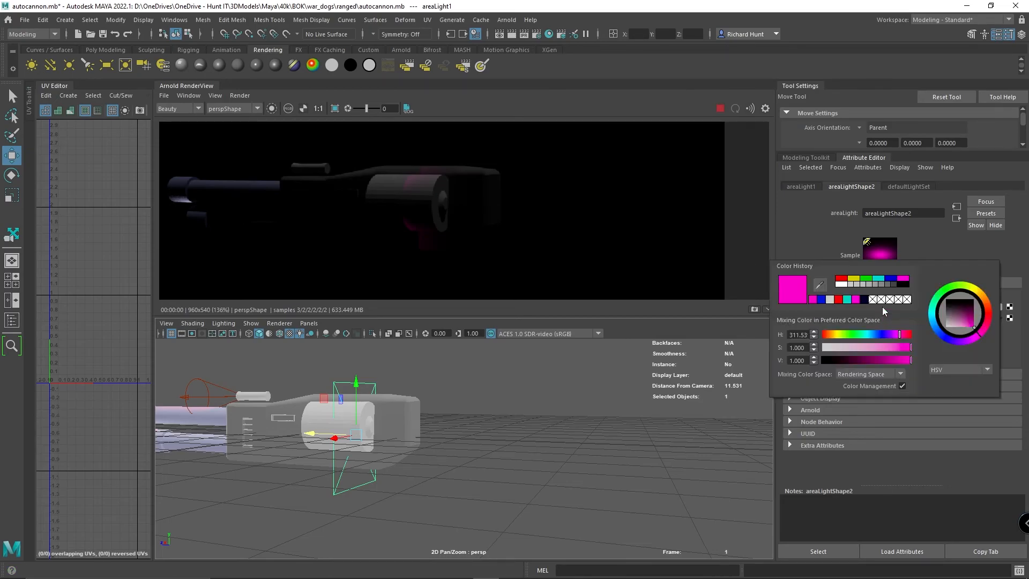
pyautogui.click(824, 299)
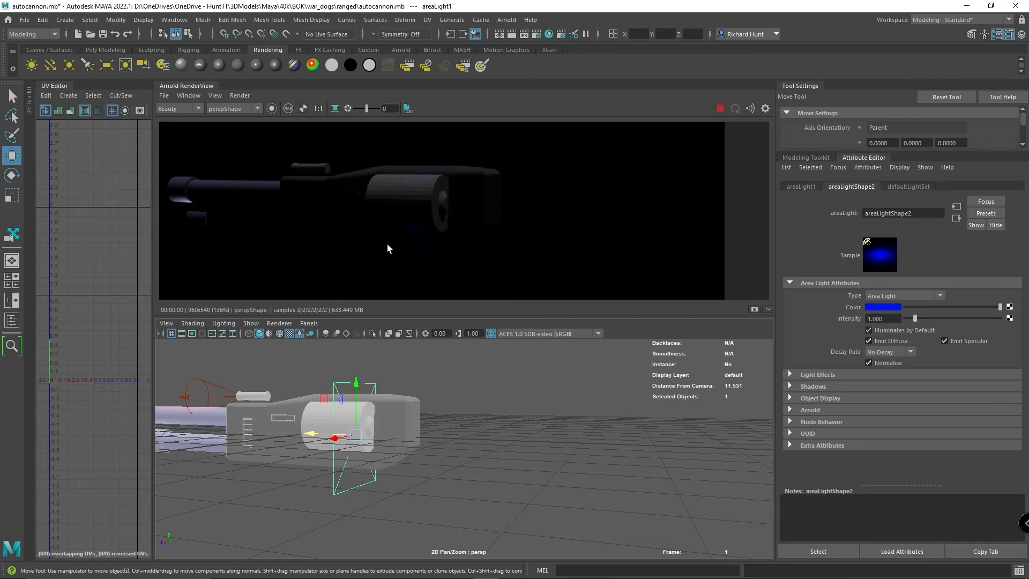
# - Move the area light farther back along the gun body and check the live render from the front of the barrels
pyautogui.moveTo(311, 433); pyautogui.dragTo(359, 434)
pyautogui.keyDown('alt'); pyautogui.moveTo(528, 484); pyautogui.dragTo(606, 487); pyautogui.keyUp('alt')
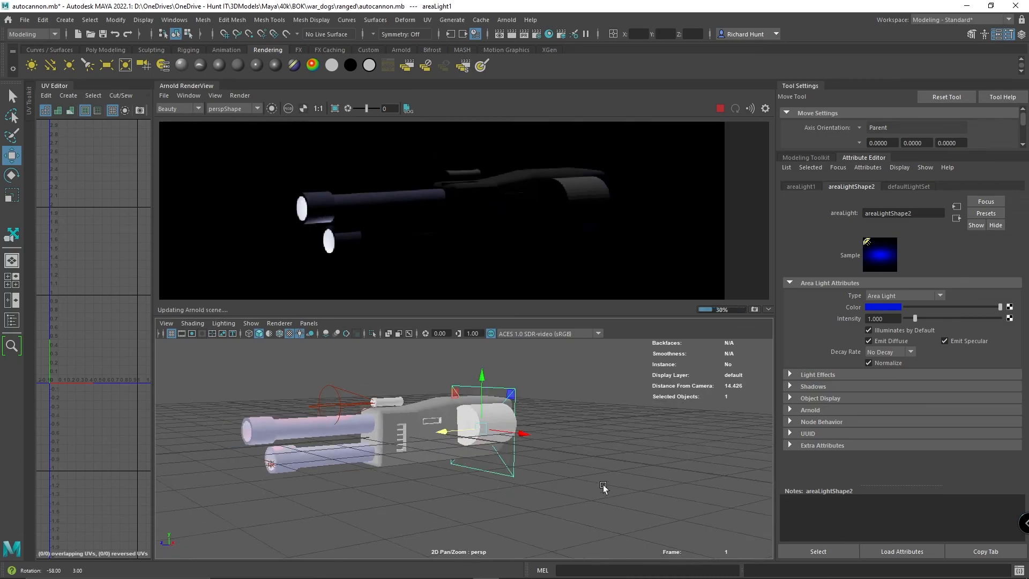